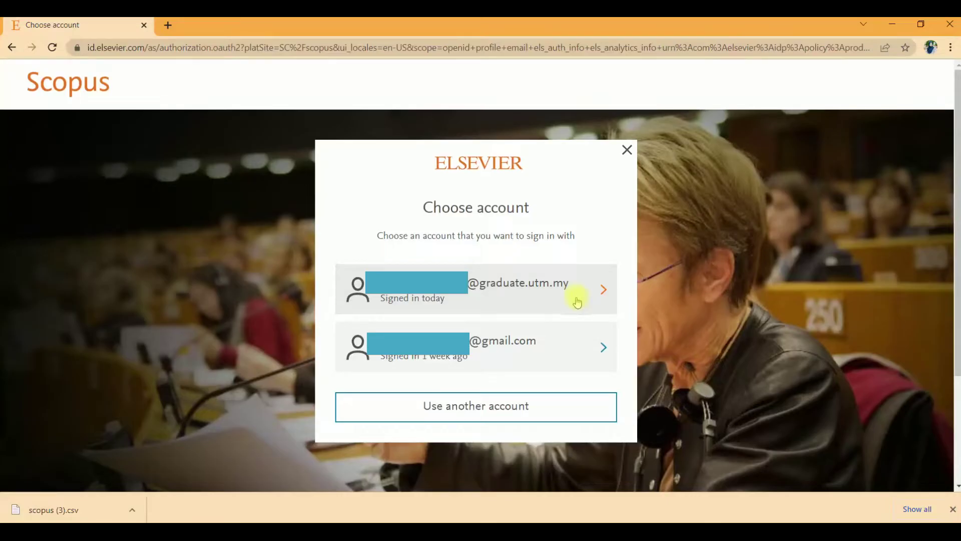
# Pick the university account on the Elsevier page and sign in with its password.
pyautogui.click(575, 298)
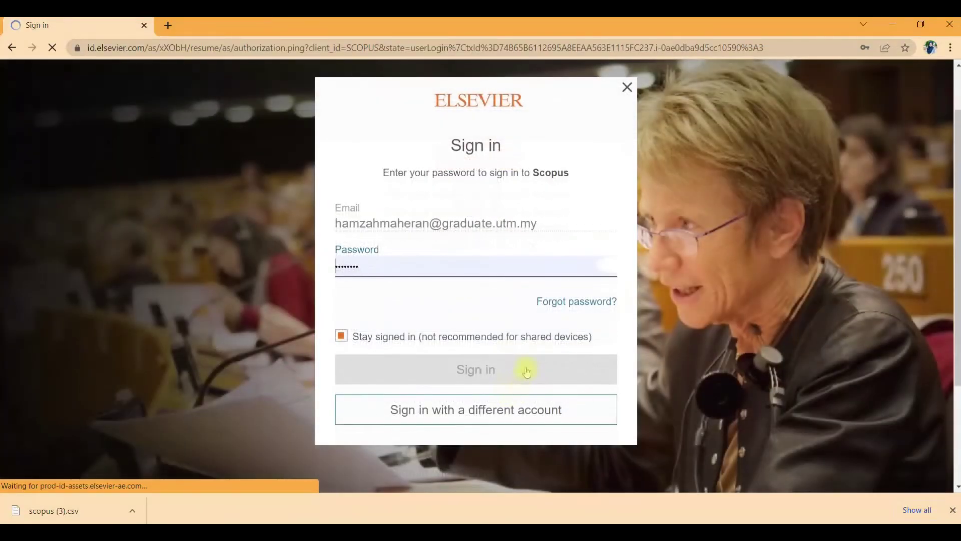
pyautogui.click(528, 373)
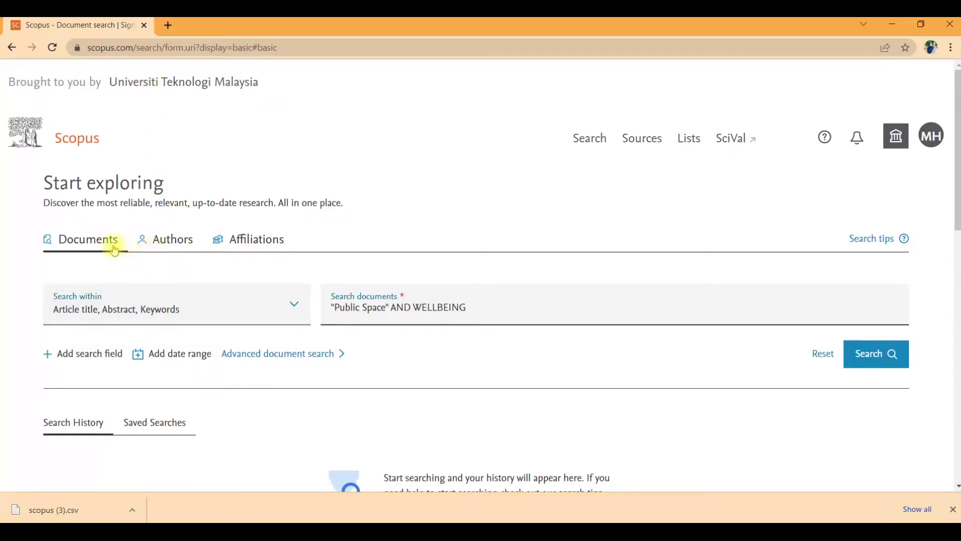
# Look over the Affiliations and Authors search tabs, then keep Documents searching Article title, Abstract, Keywords.
pyautogui.click(258, 243)
pyautogui.click(180, 241)
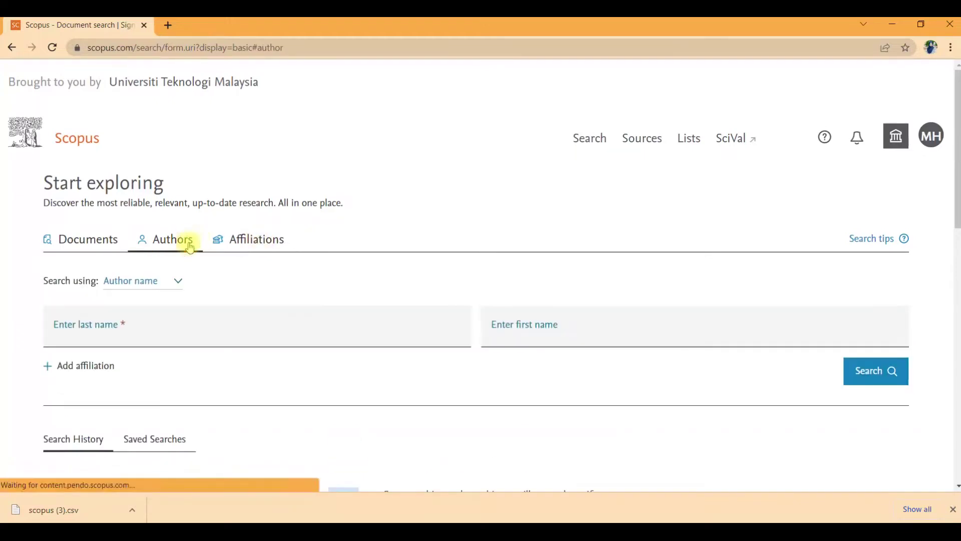
pyautogui.click(95, 241)
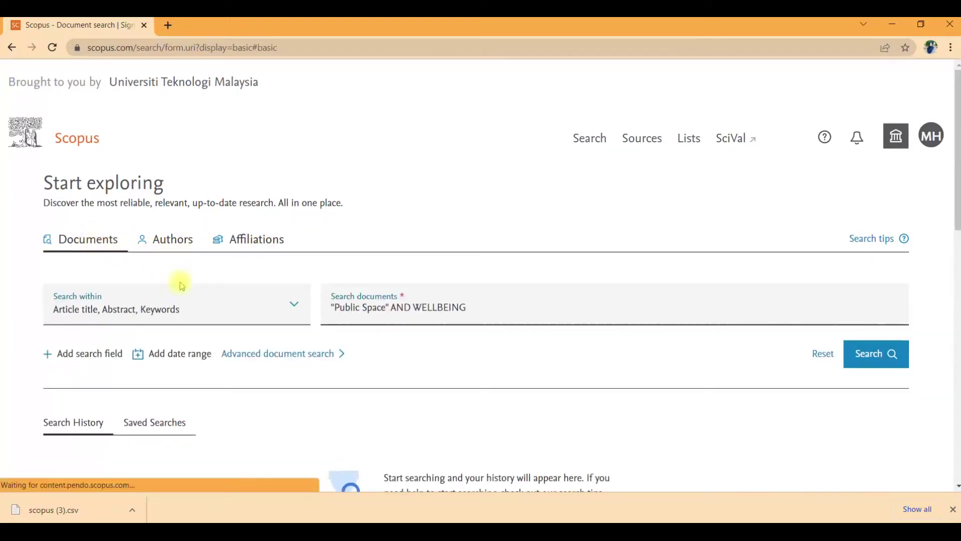
pyautogui.click(278, 313)
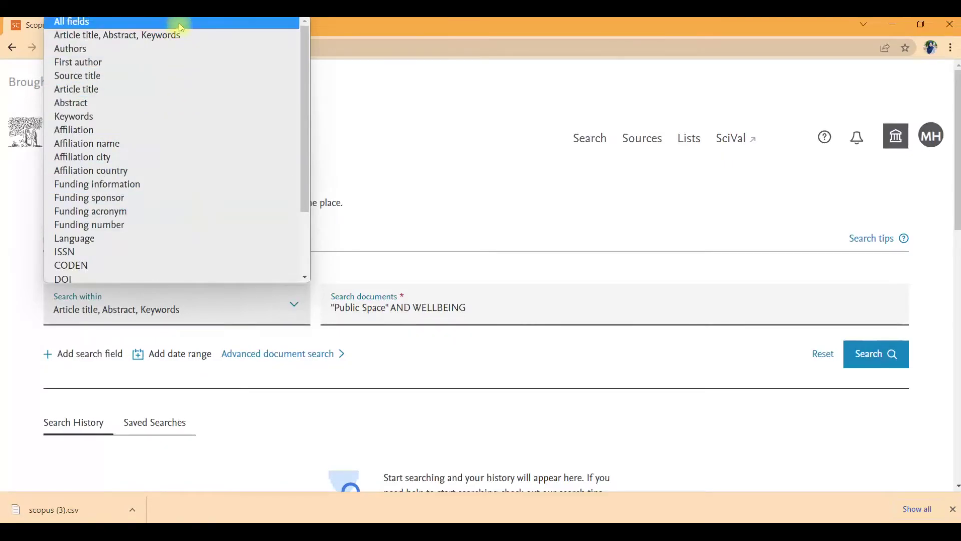
pyautogui.click(182, 36)
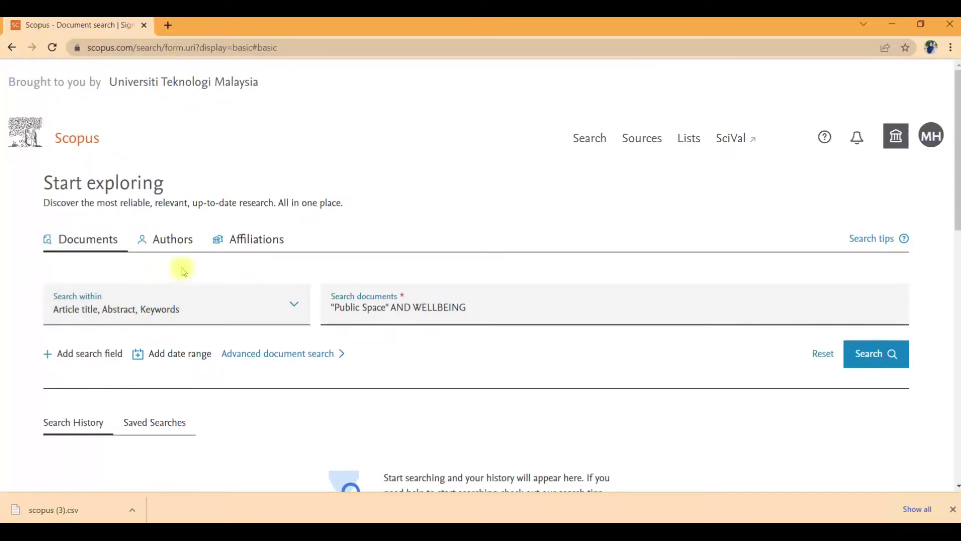
# Try an empty author last-name search on the Authors tab.
pyautogui.click(175, 241)
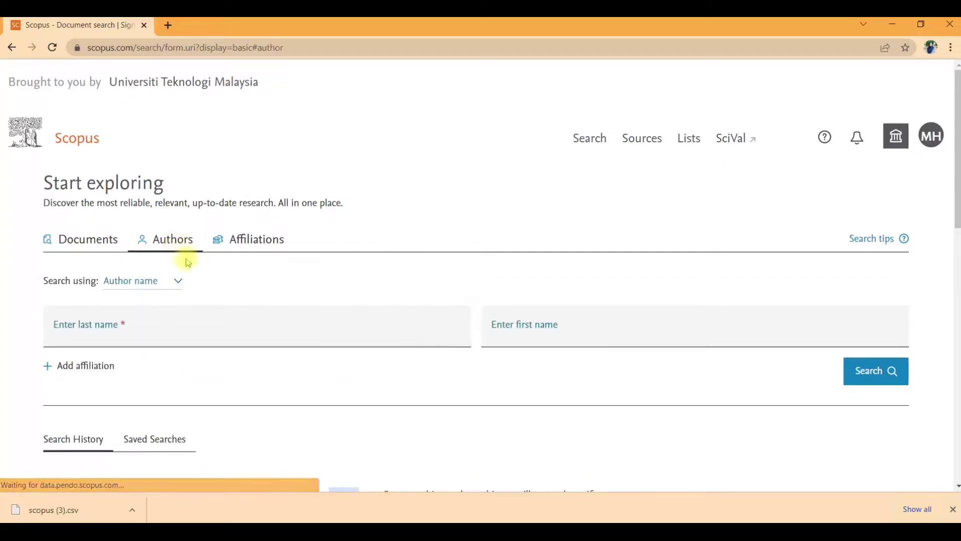
pyautogui.click(173, 340)
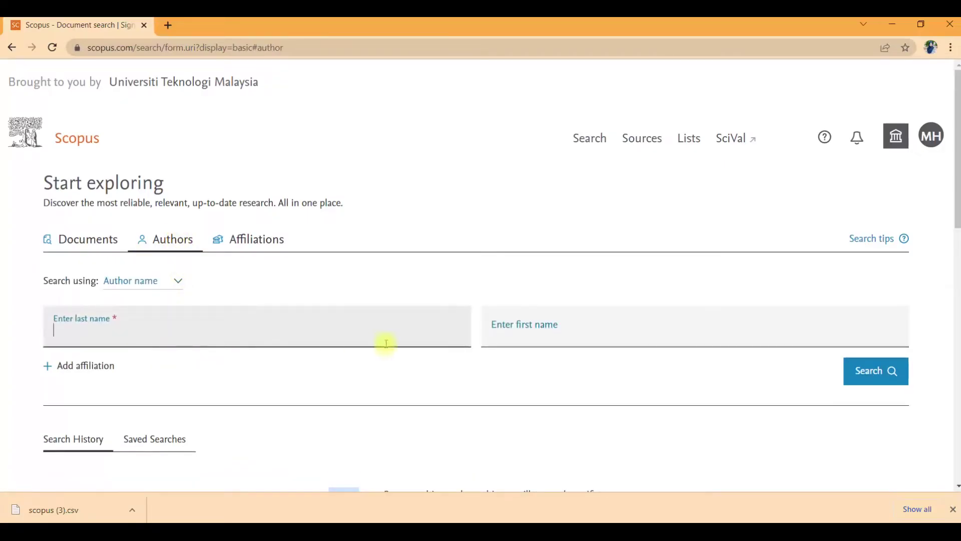
pyautogui.press('Return')
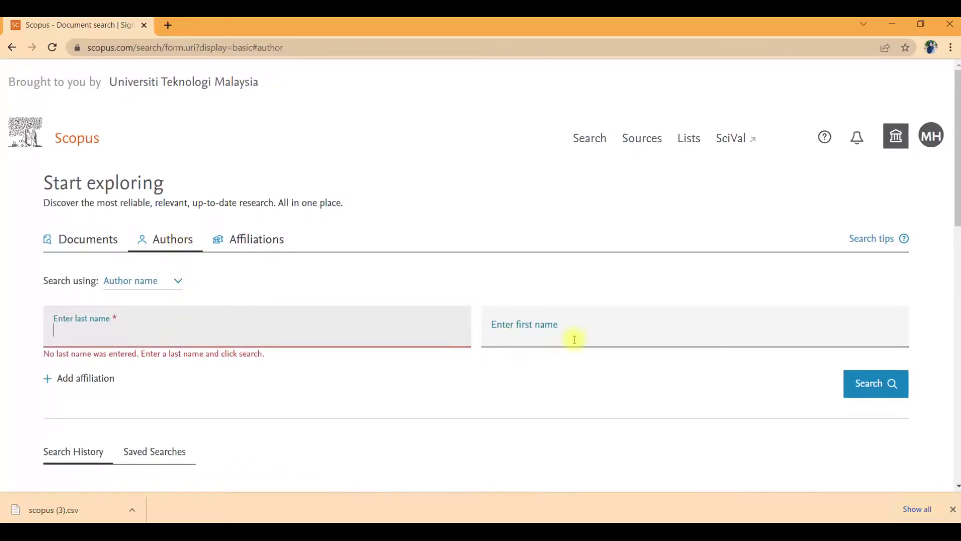
# Clear the old query from the document search box.
pyautogui.click(97, 240)
pyautogui.click(485, 307)
pyautogui.hotkey('ctrl', 'a')
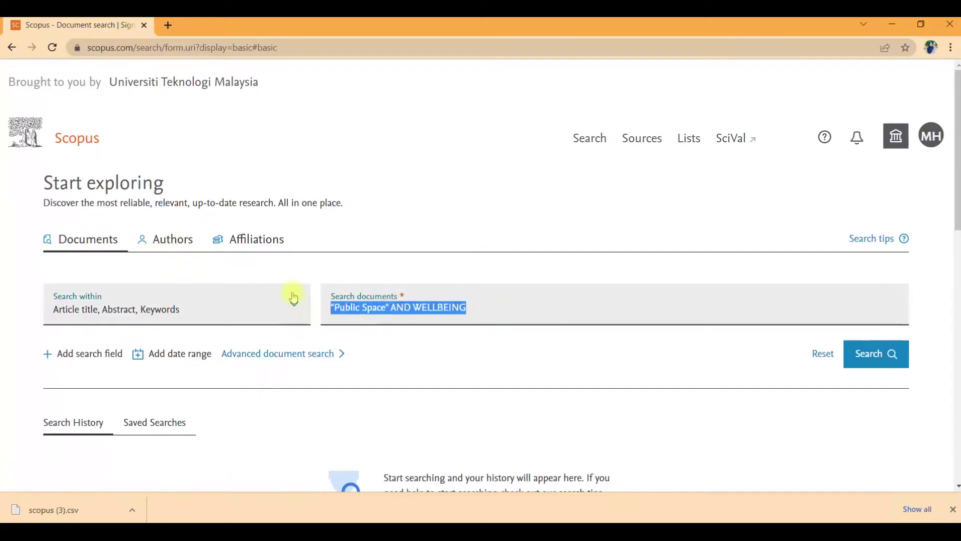
pyautogui.press('BackSpace')
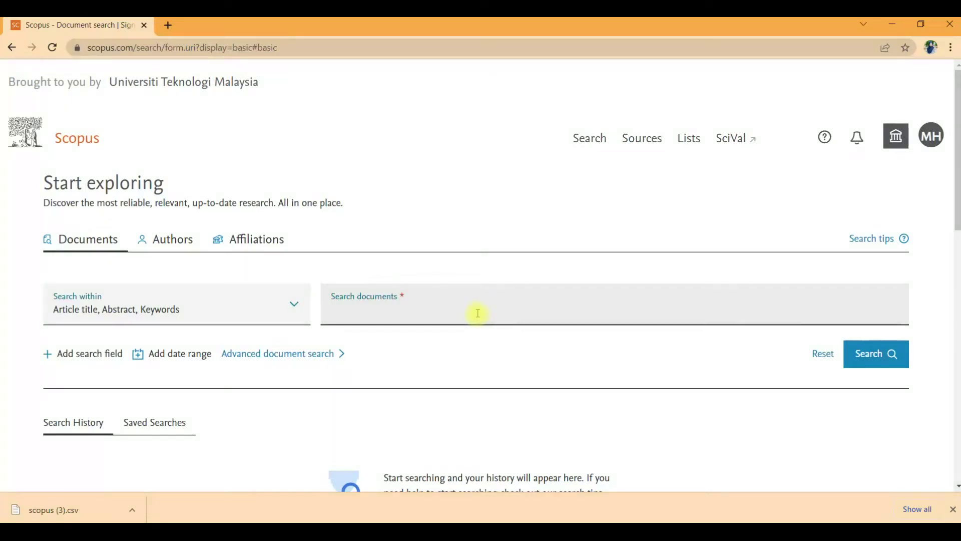
# Search documents for "PUBLIC SPACE" AND WELLBEING, getting 175 results.
pyautogui.write('PUBLIC ')
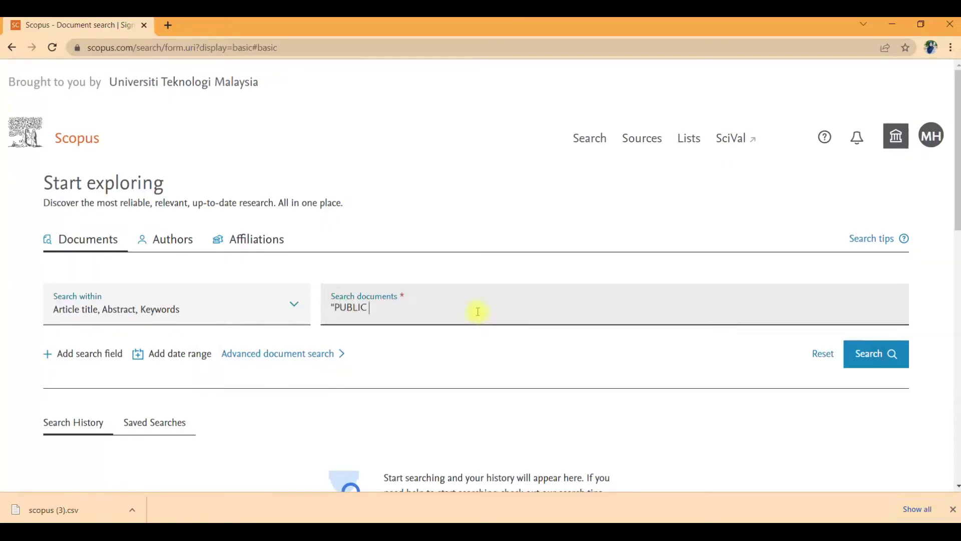
pyautogui.write('SPACE"')
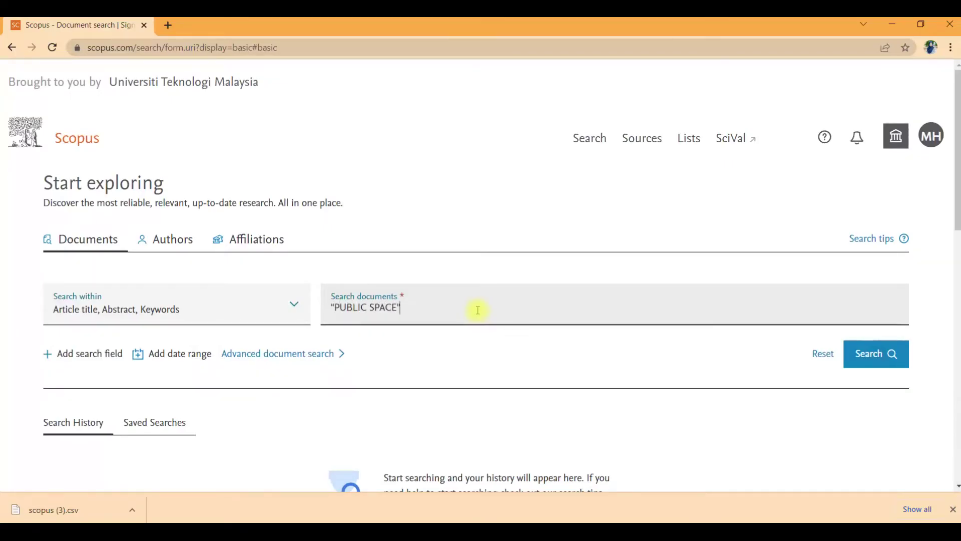
pyautogui.write(' AND WELLBEING')
pyautogui.click(885, 360)
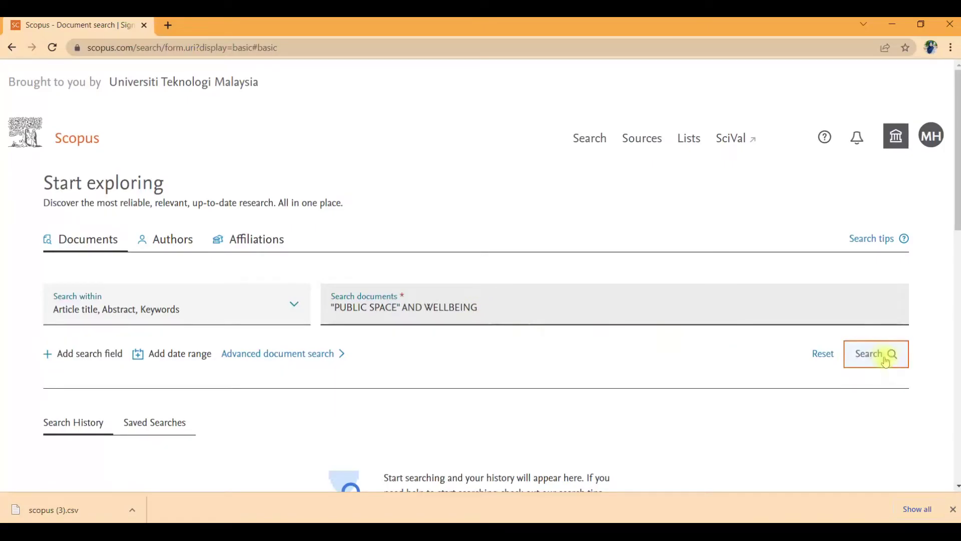
pyautogui.click(884, 359)
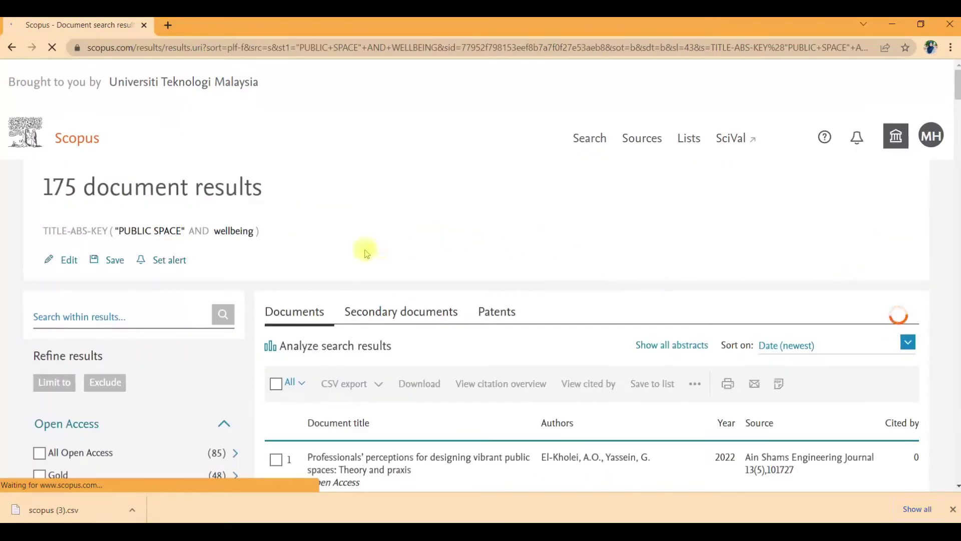
pyautogui.scroll(-2, 306, 273)
pyautogui.scroll(-2, 305, 274)
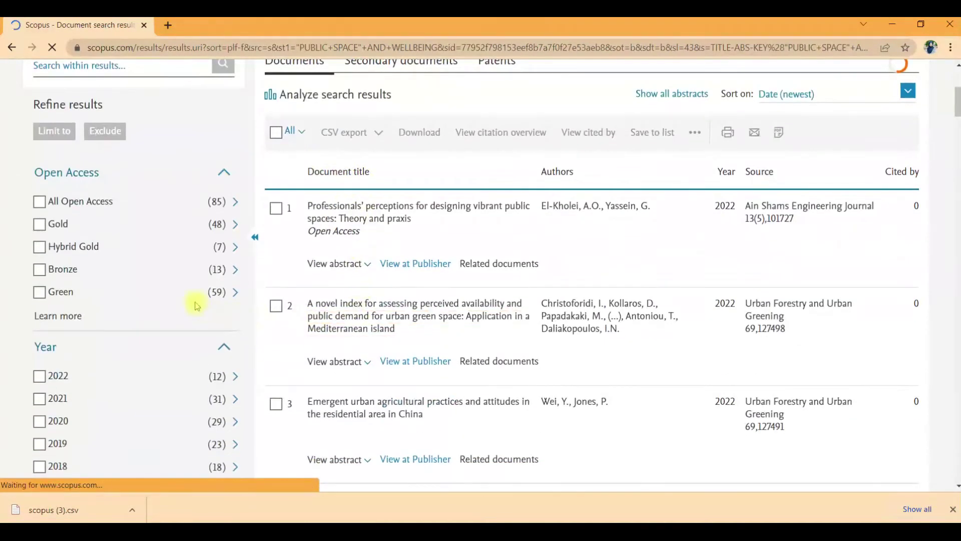
pyautogui.scroll(4, 196, 301)
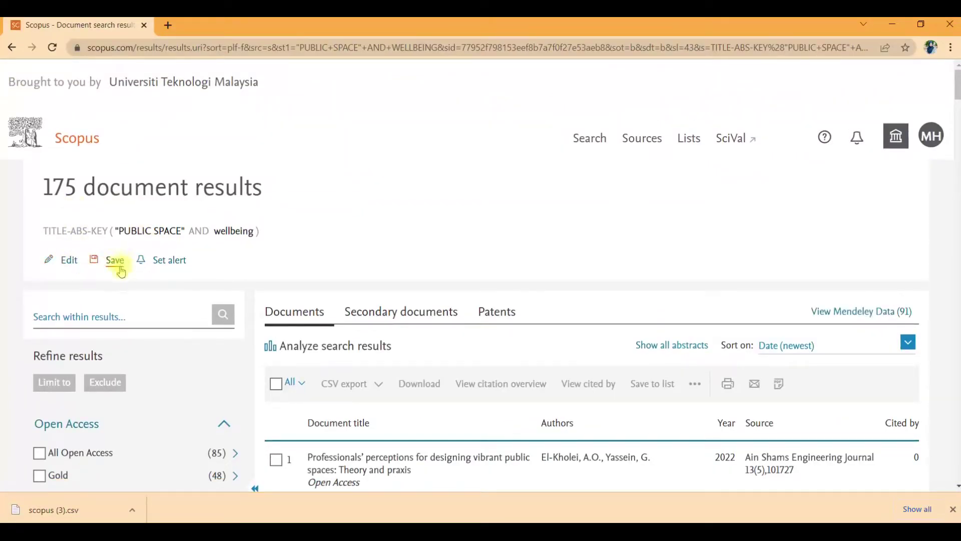
pyautogui.scroll(-2, 179, 305)
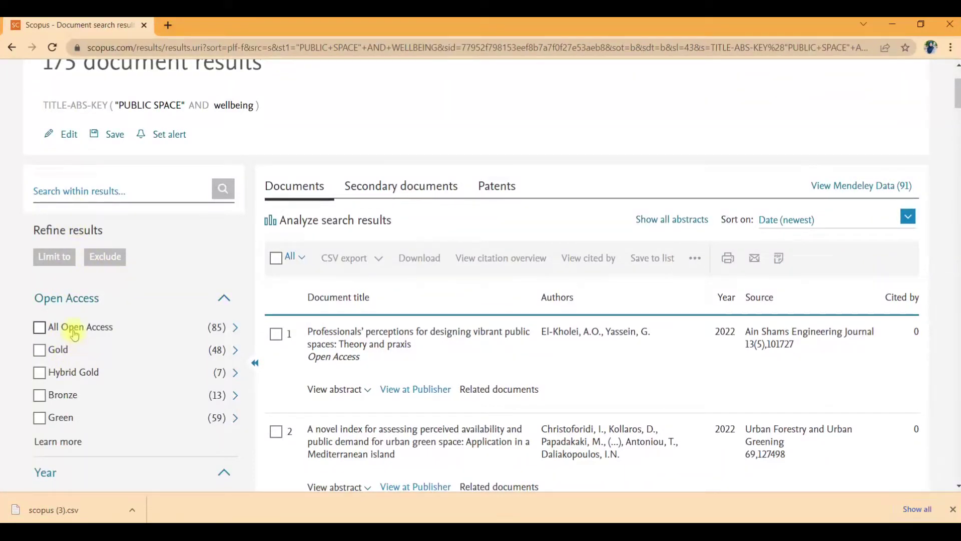
pyautogui.scroll(-2, 75, 332)
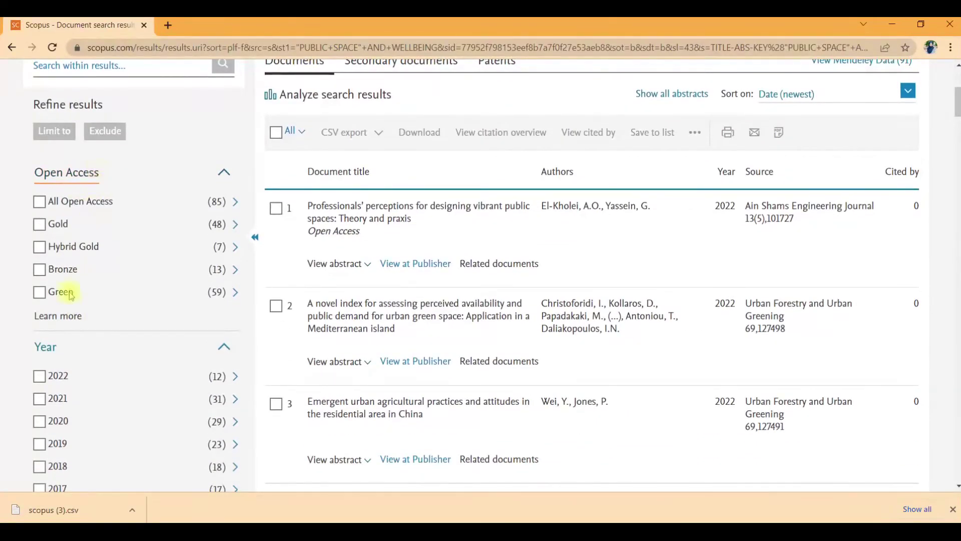
pyautogui.scroll(-2, 85, 280)
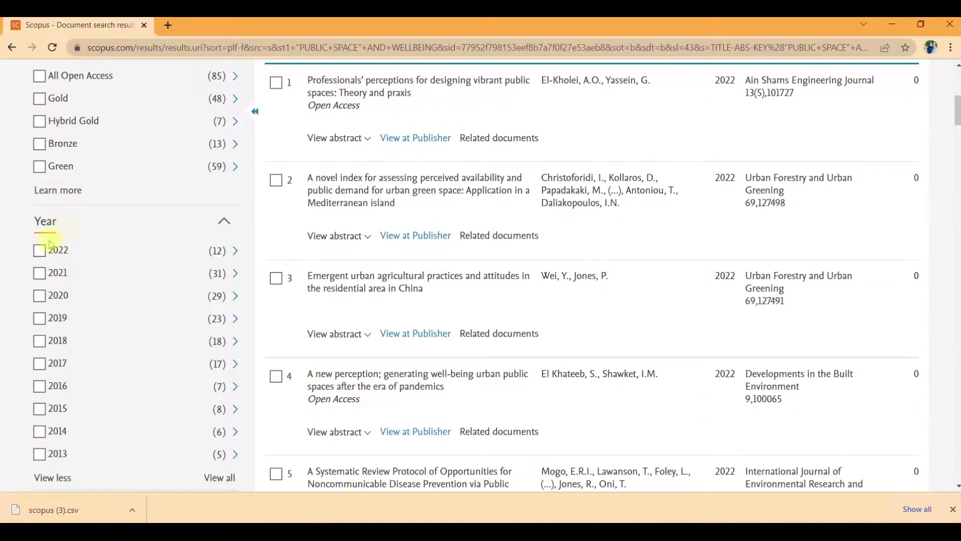
pyautogui.click(40, 253)
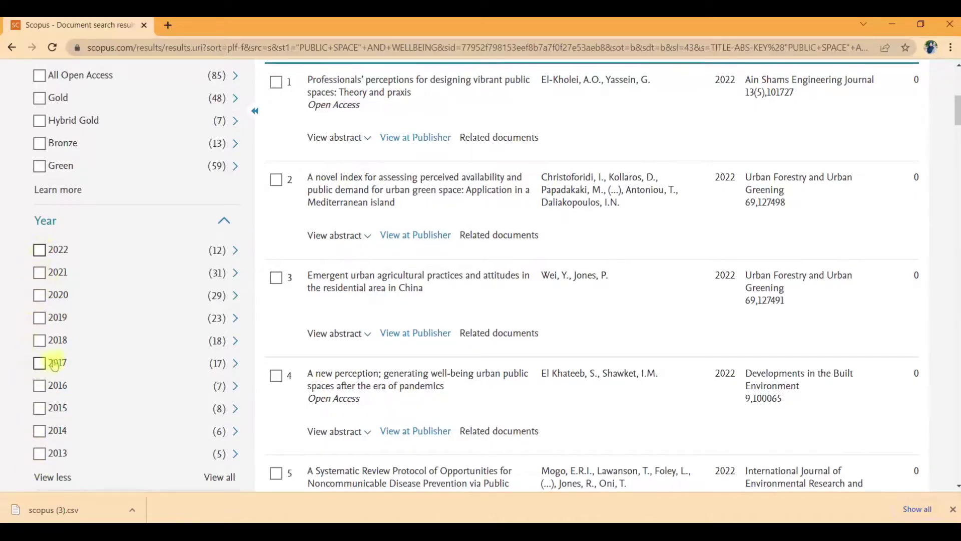
pyautogui.scroll(-8, 63, 370)
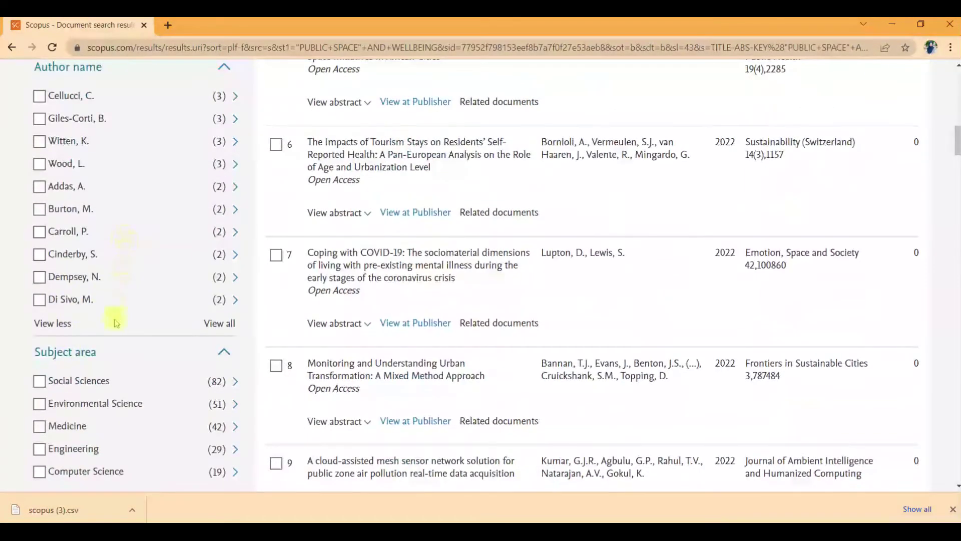
pyautogui.scroll(-4, 109, 373)
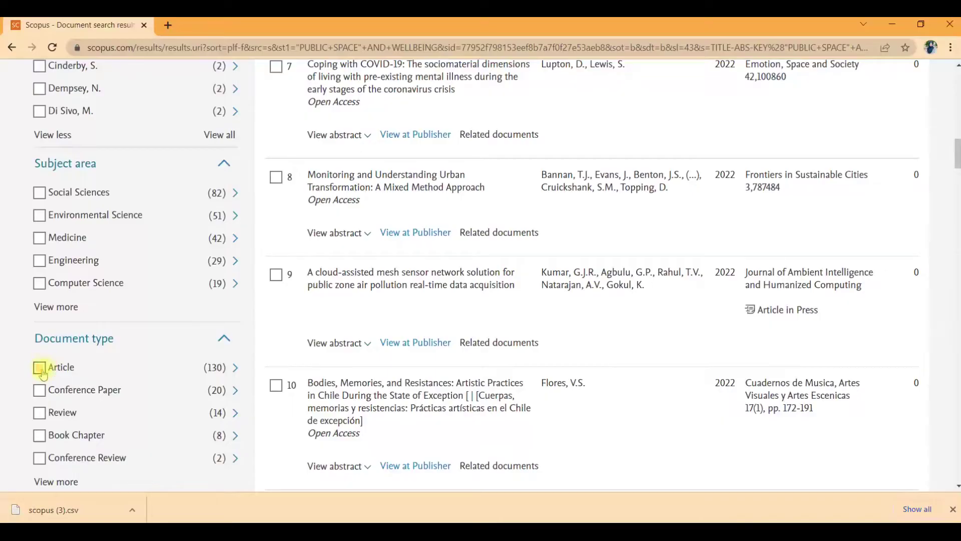
pyautogui.scroll(-6, 40, 386)
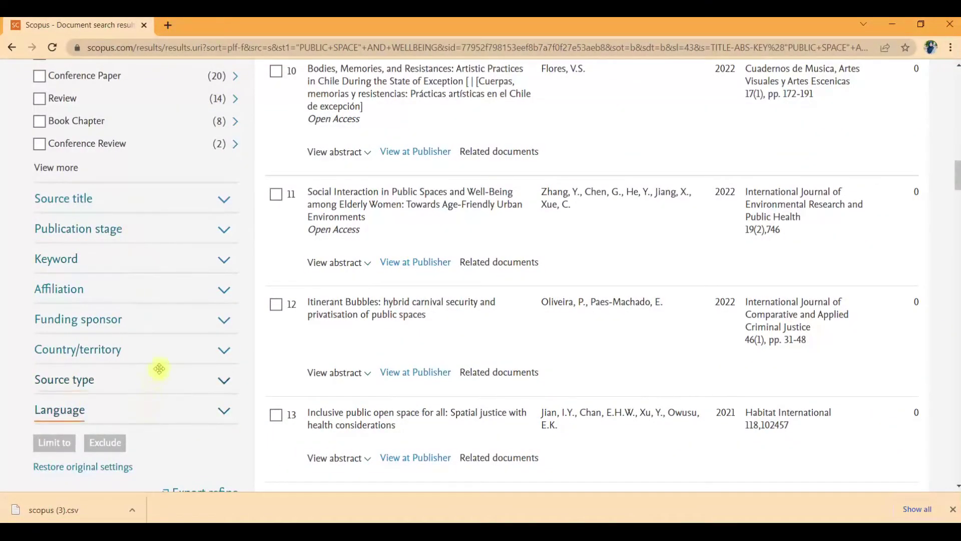
pyautogui.scroll(20, 158, 346)
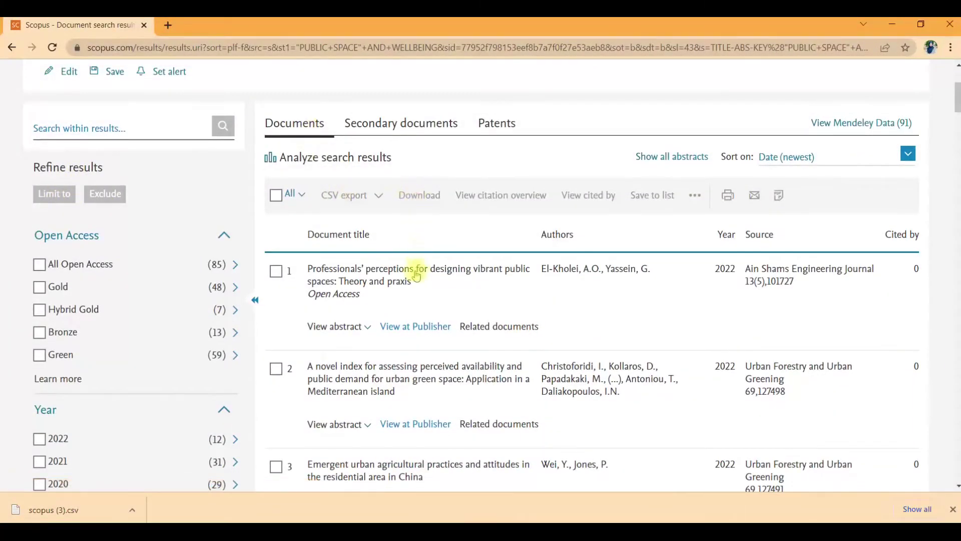
pyautogui.scroll(4, 378, 275)
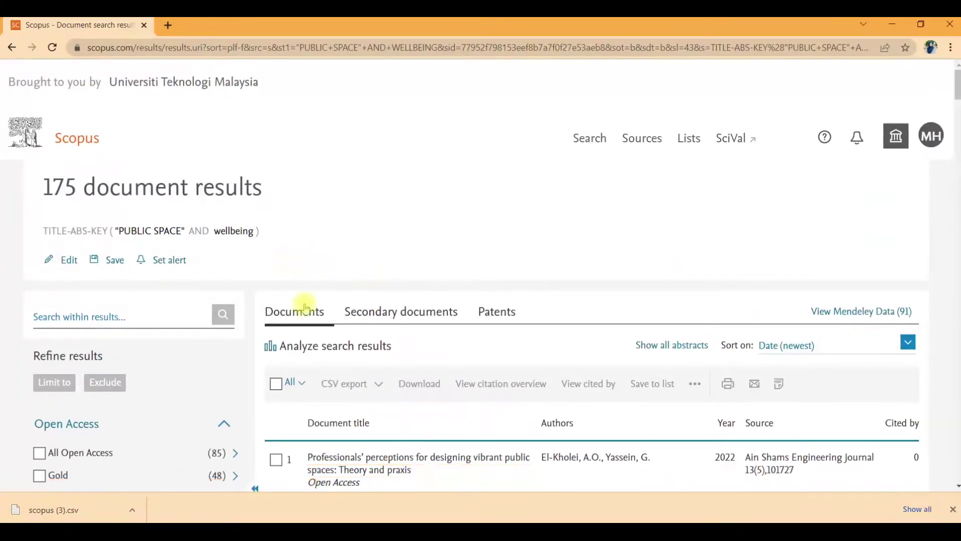
pyautogui.scroll(-3, 356, 300)
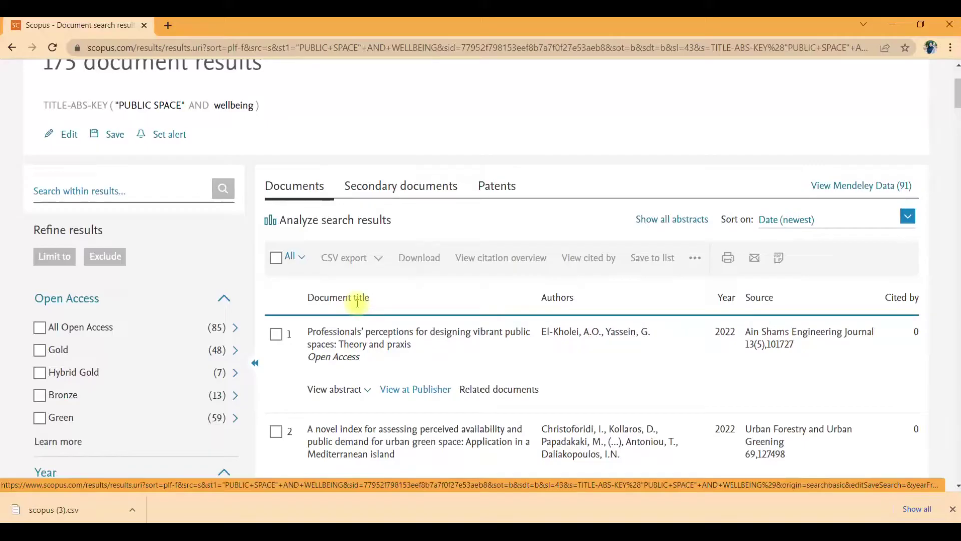
pyautogui.scroll(3, 45, 172)
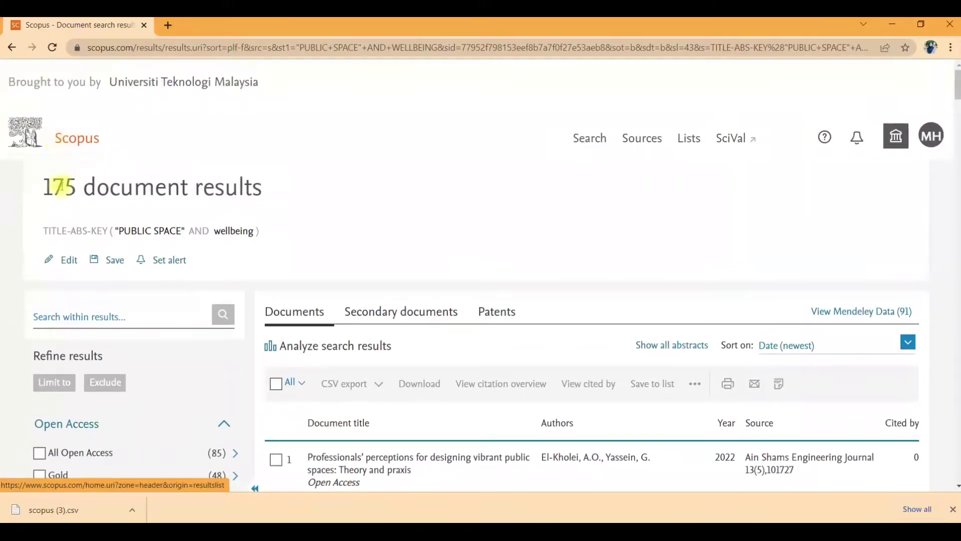
pyautogui.scroll(-1, 140, 200)
pyautogui.scroll(-1, 273, 281)
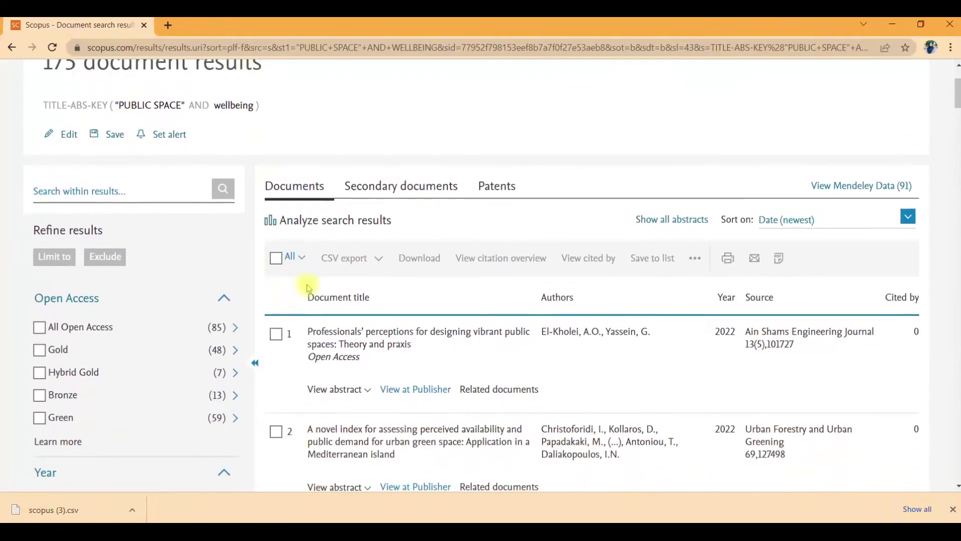
# Select all 175 search results for export.
pyautogui.click(276, 258)
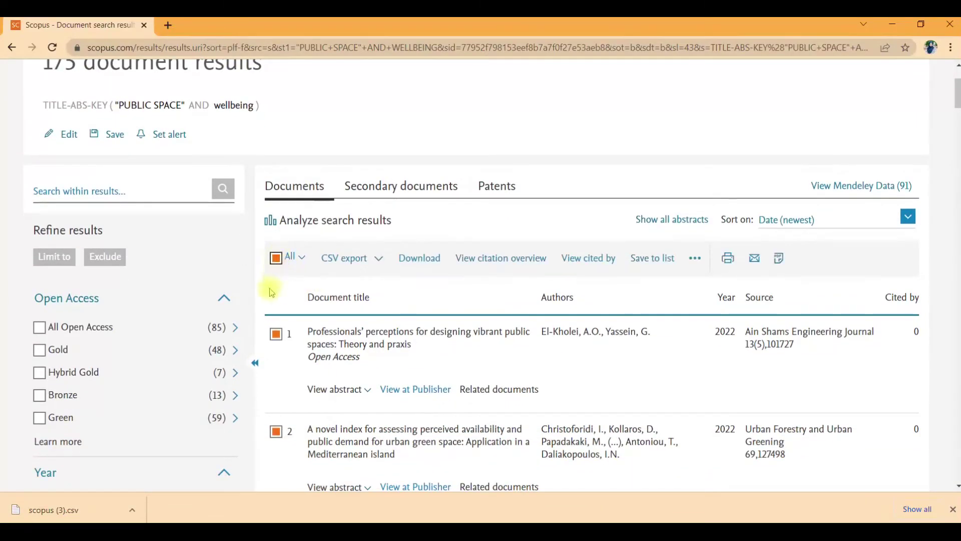
pyautogui.scroll(-2, 275, 349)
pyautogui.scroll(-1, 274, 349)
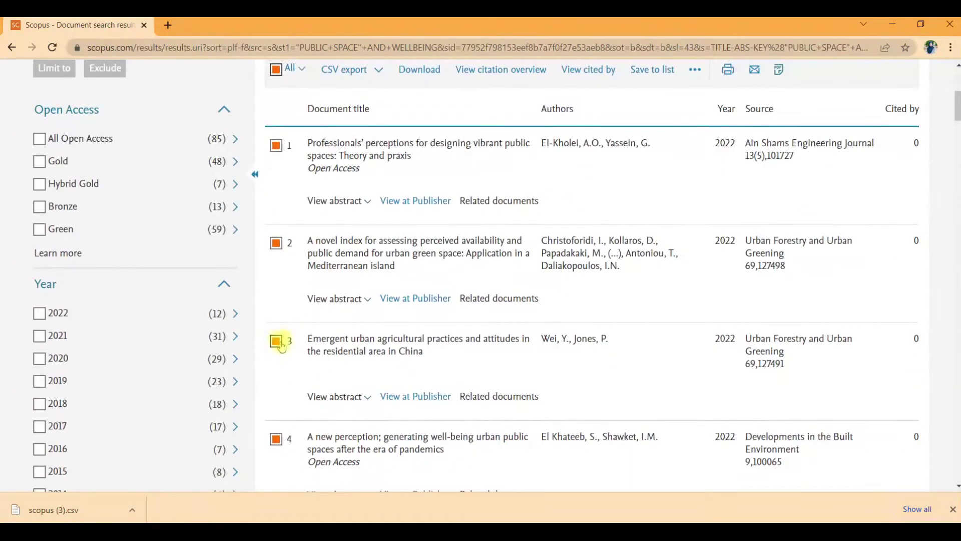
pyautogui.click(277, 343)
pyautogui.click(275, 342)
pyautogui.scroll(1, 307, 325)
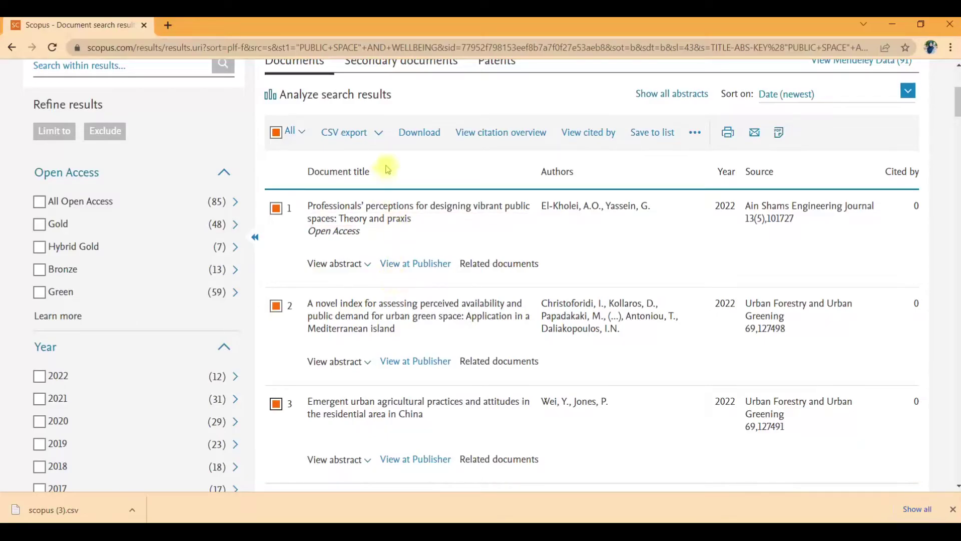
# Export the results as CSV with citation, bibliographical, and abstract & keywords information.
pyautogui.click(379, 136)
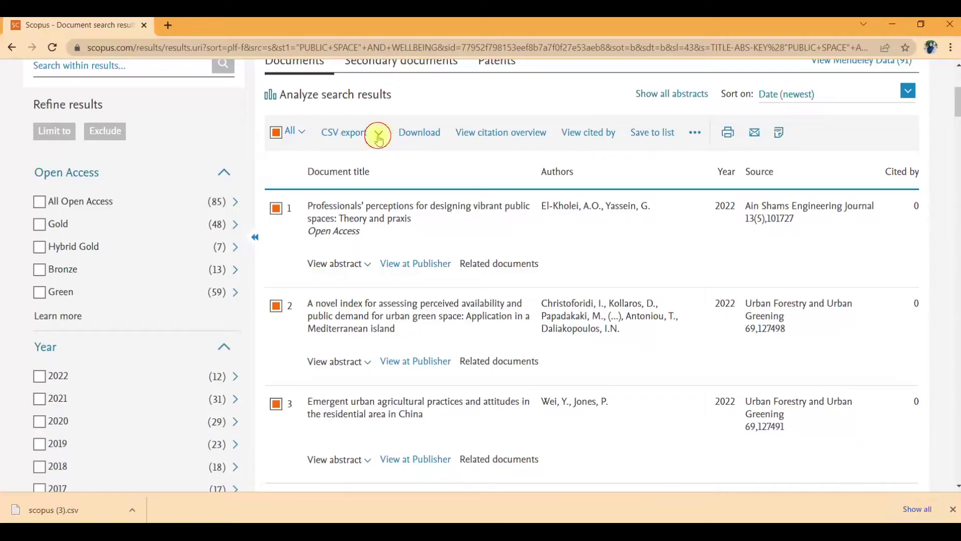
pyautogui.scroll(-1, 461, 228)
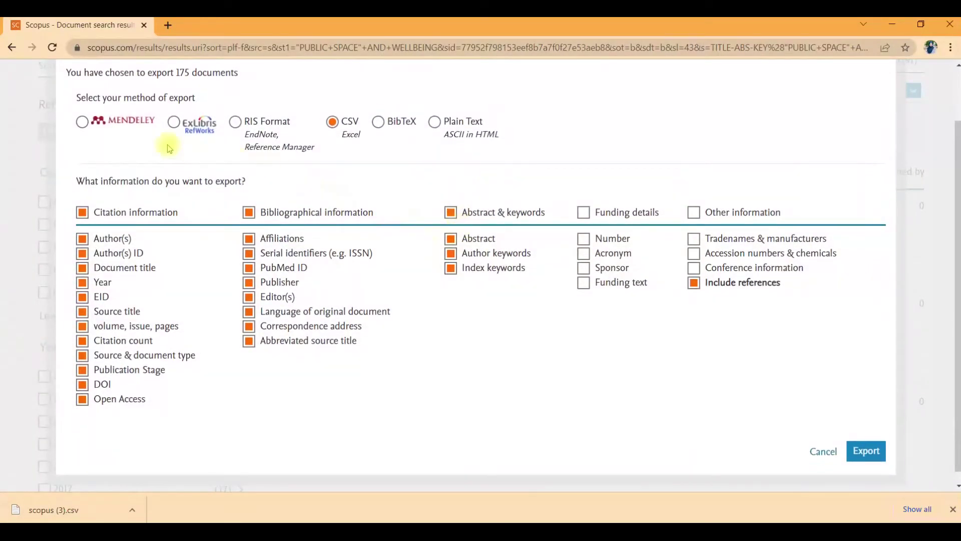
pyautogui.scroll(1, 118, 150)
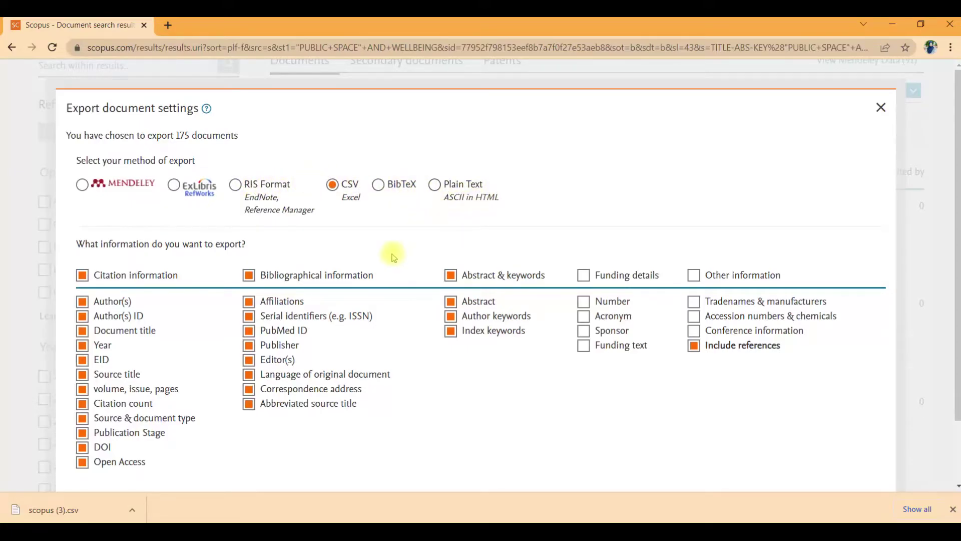
pyautogui.scroll(-1, 393, 257)
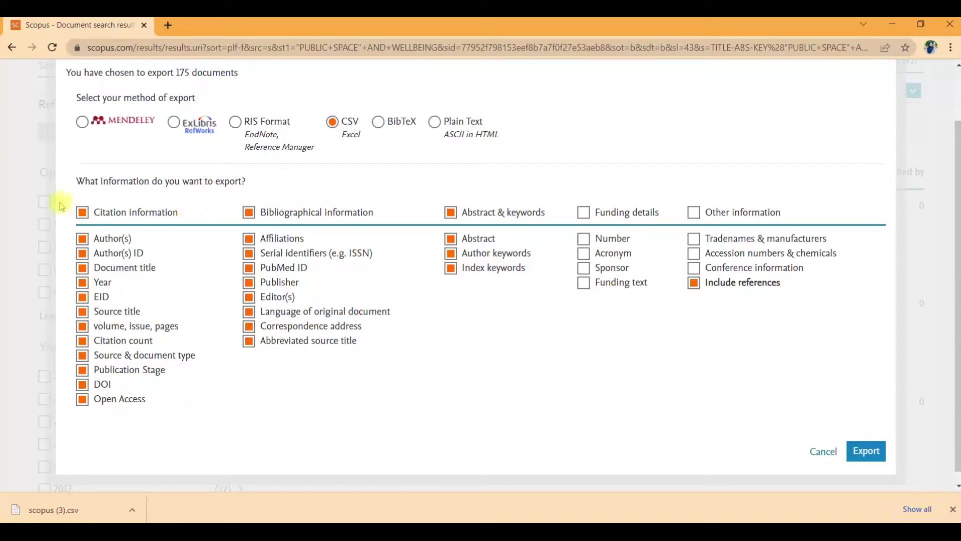
pyautogui.click(83, 213)
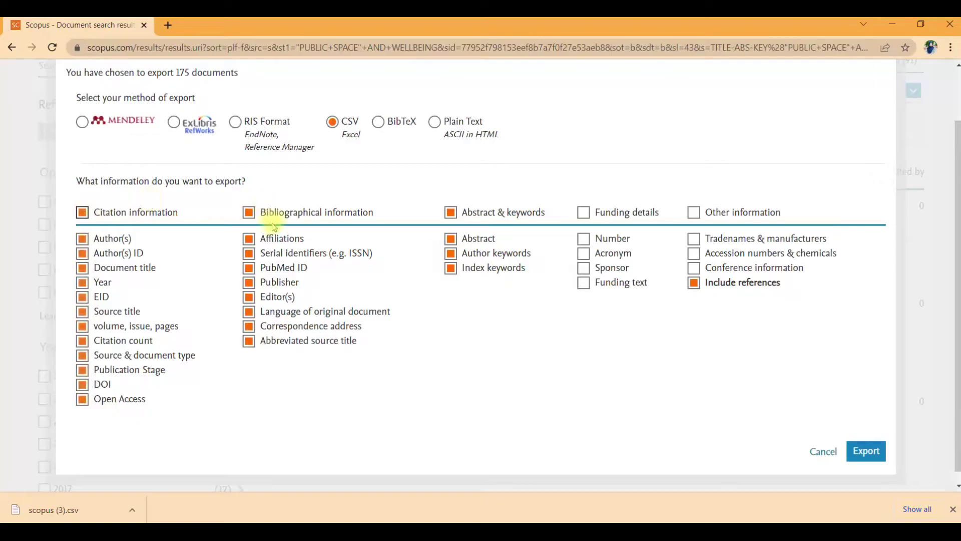
pyautogui.click(249, 213)
pyautogui.click(249, 214)
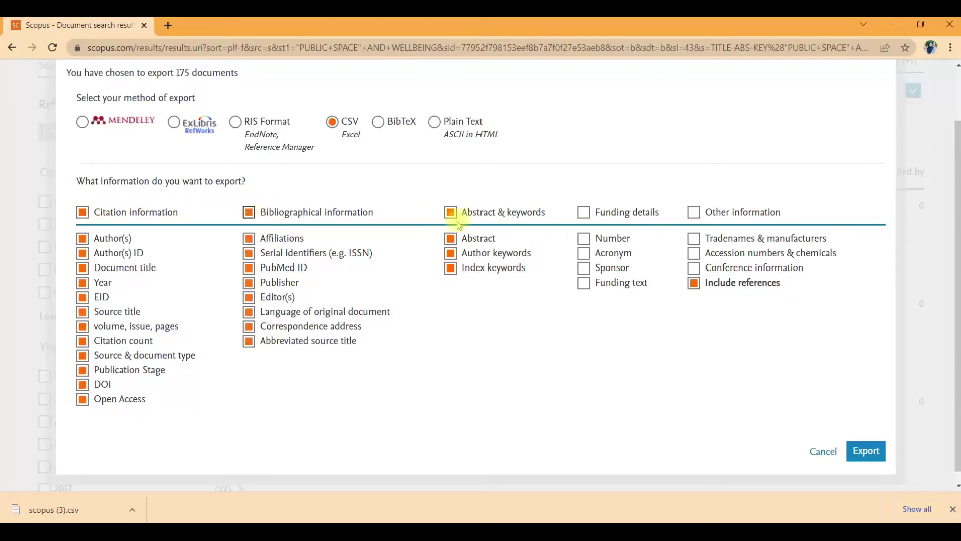
pyautogui.click(450, 212)
pyautogui.click(451, 212)
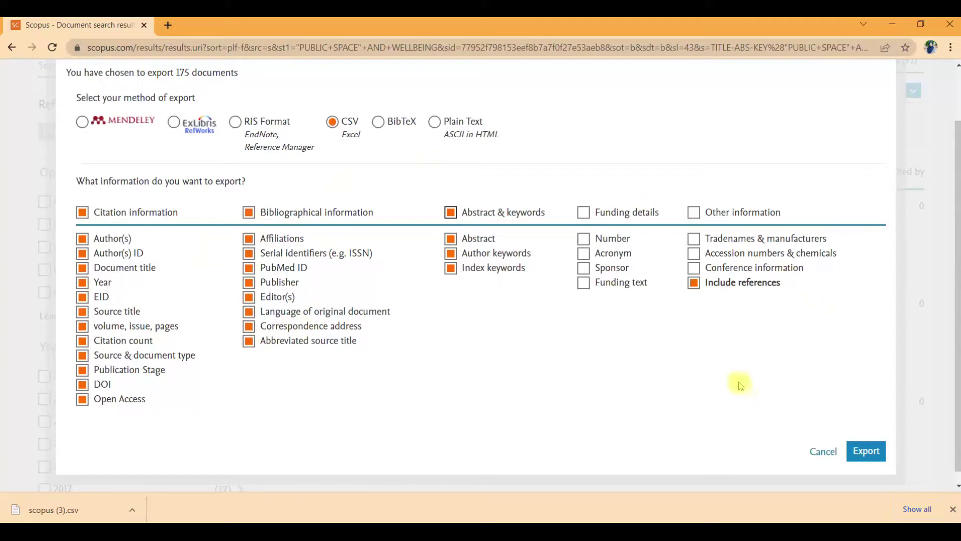
pyautogui.click(865, 451)
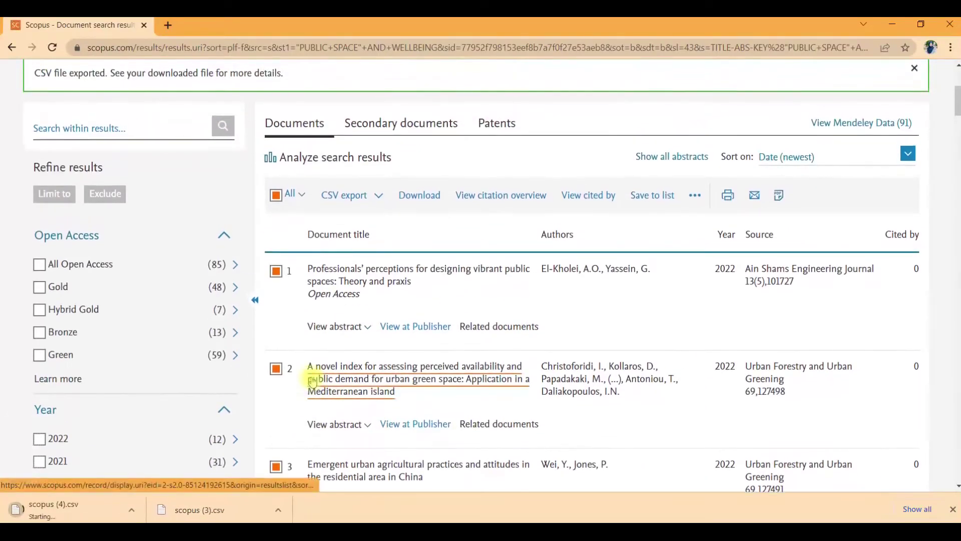
pyautogui.scroll(2, 318, 370)
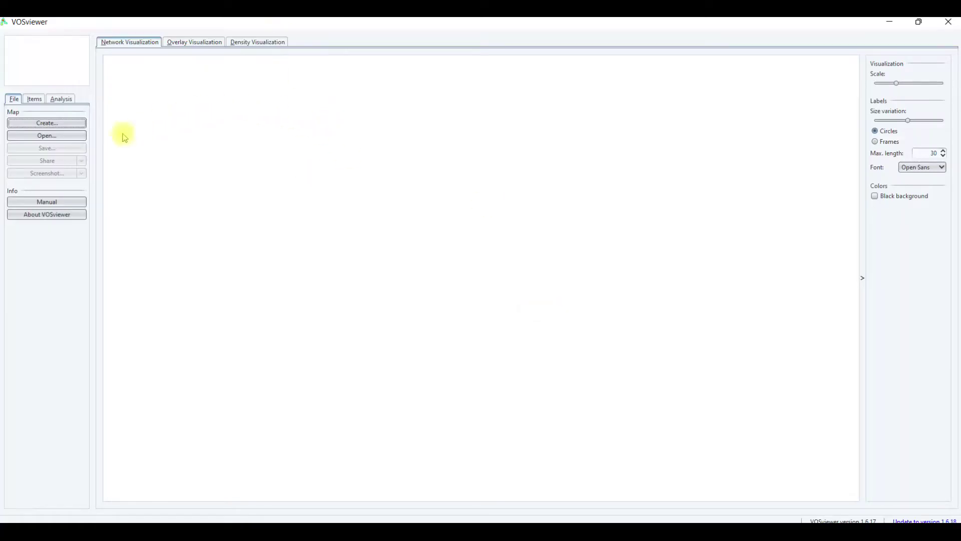
# Start a new map in VOSviewer's Create Map wizard.
pyautogui.click(81, 126)
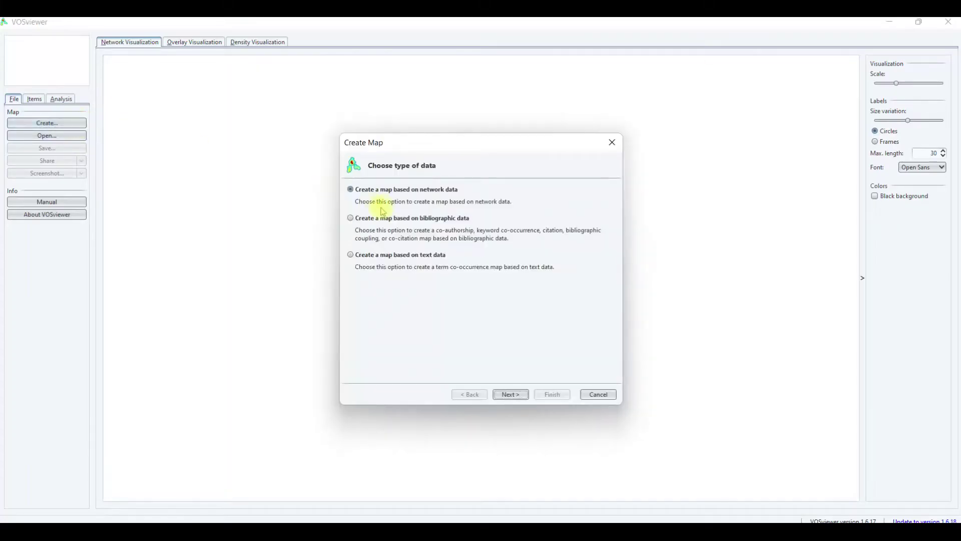
# Base the map on bibliographic data read from Scopus database files.
pyautogui.click(351, 220)
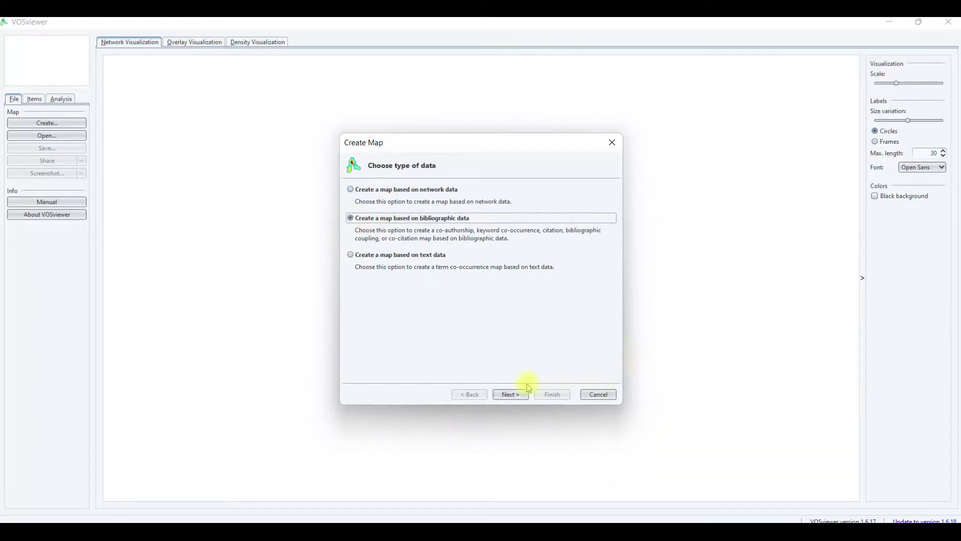
pyautogui.click(525, 399)
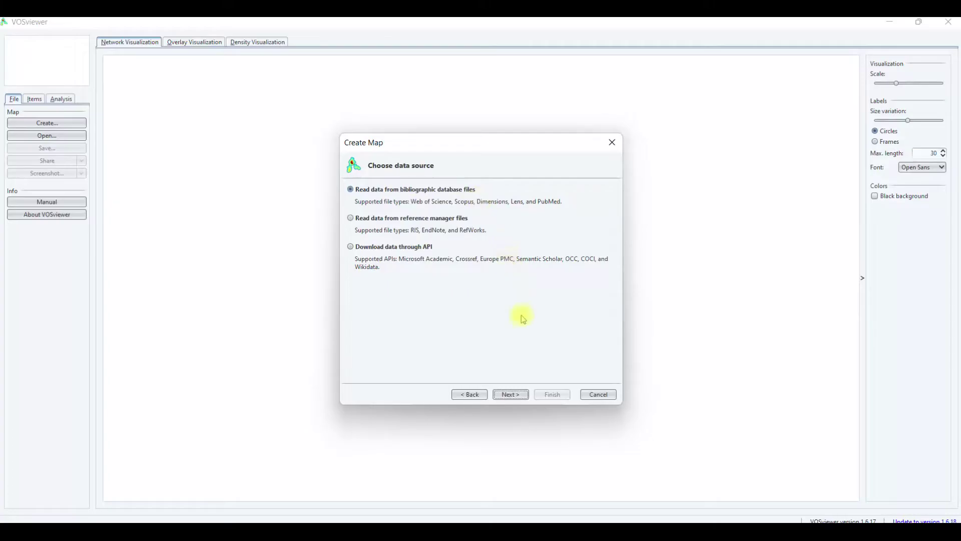
pyautogui.click(518, 397)
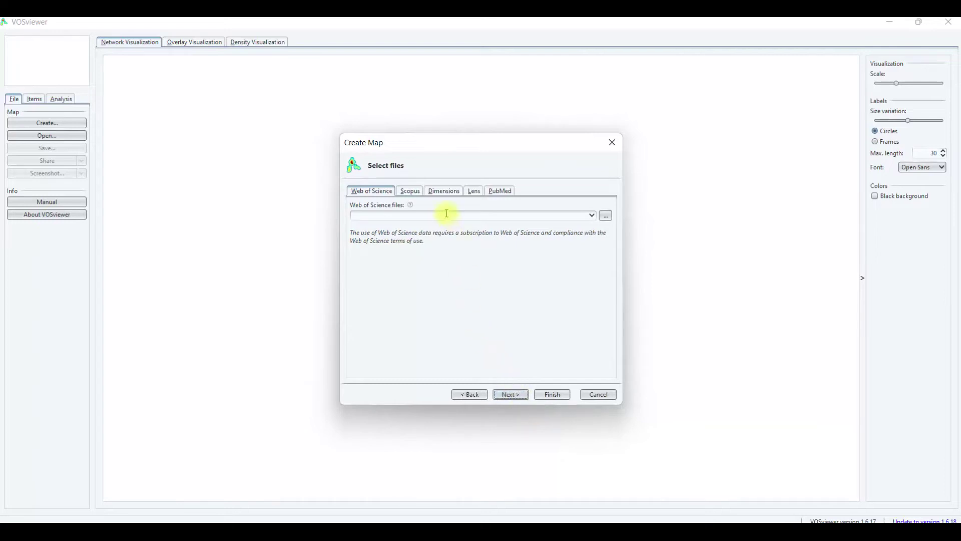
pyautogui.click(421, 192)
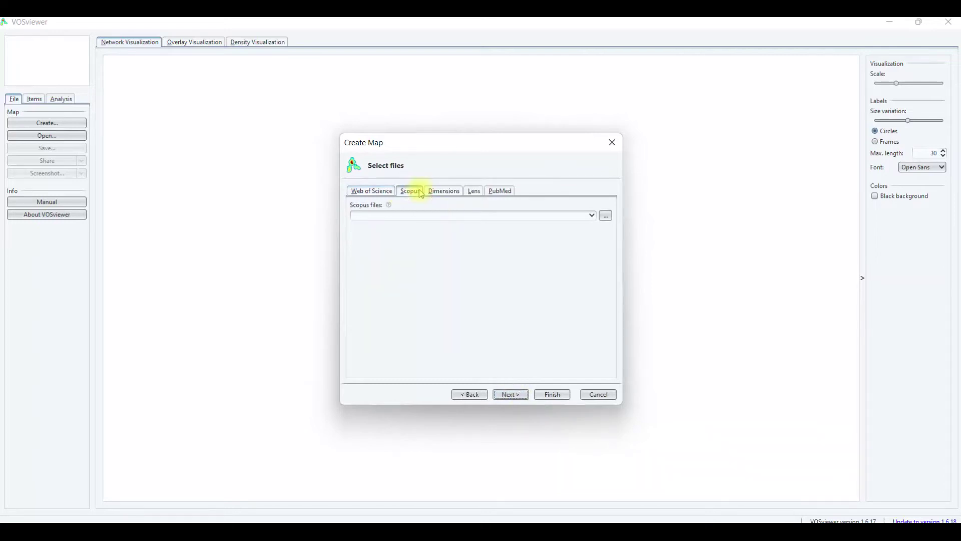
# Load scopus (1).csv from New folder as the Scopus file and continue to analysis type.
pyautogui.click(605, 216)
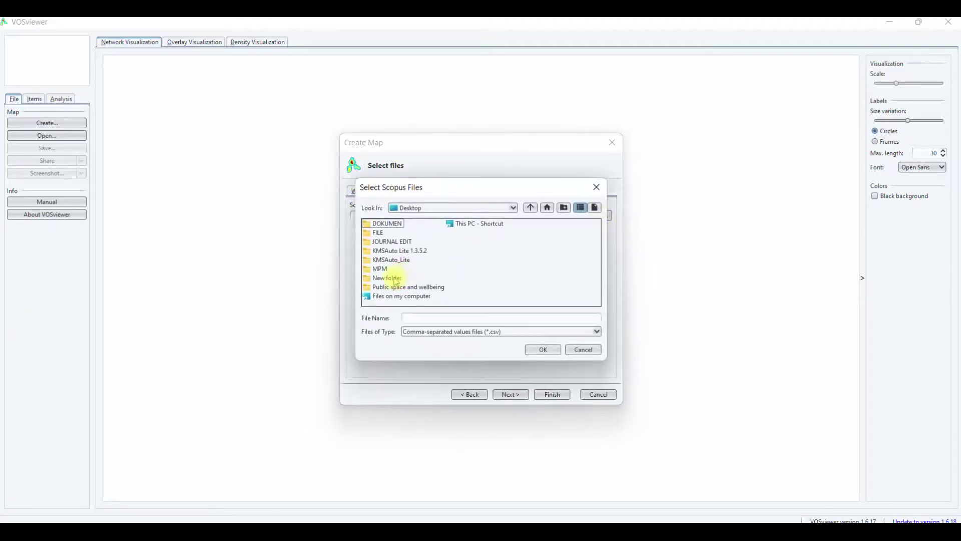
pyautogui.doubleClick(403, 276)
pyautogui.click(384, 223)
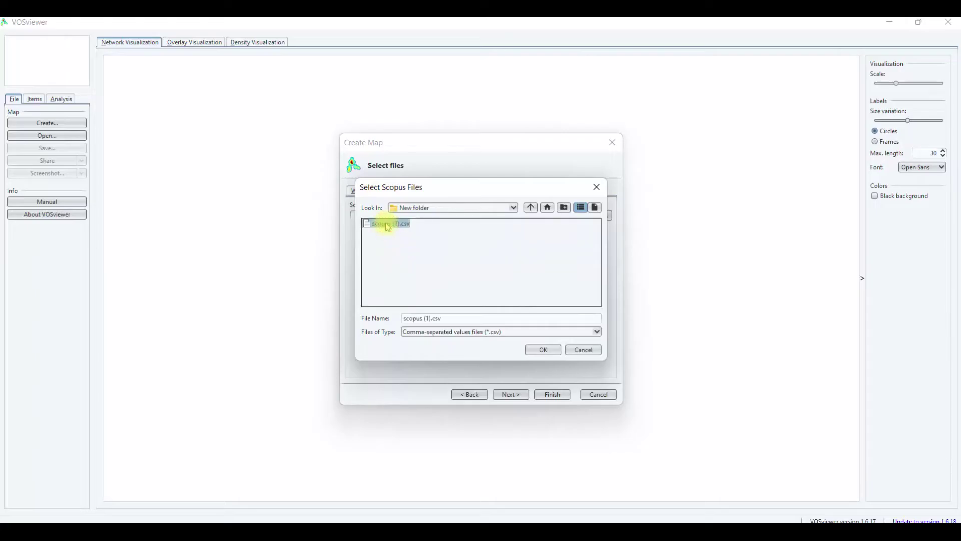
pyautogui.click(543, 350)
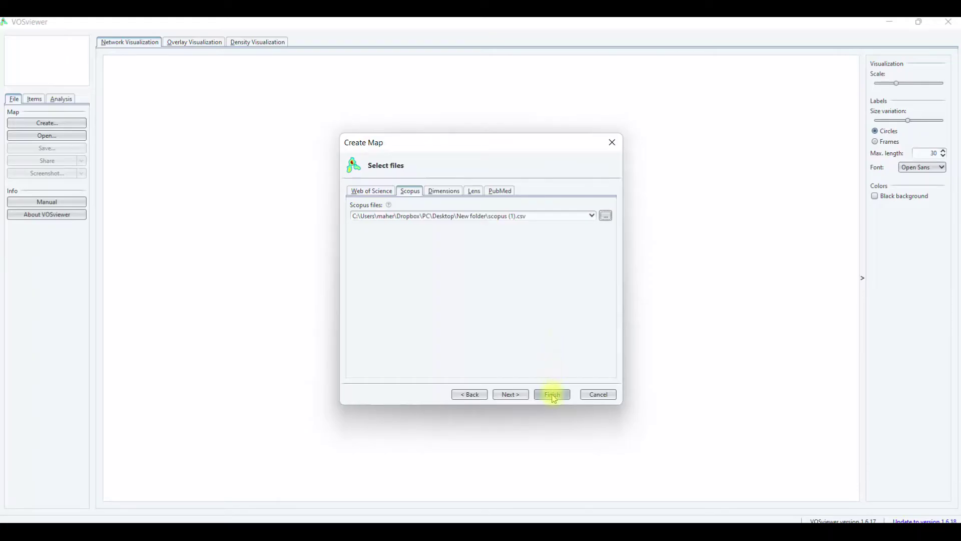
pyautogui.click(510, 394)
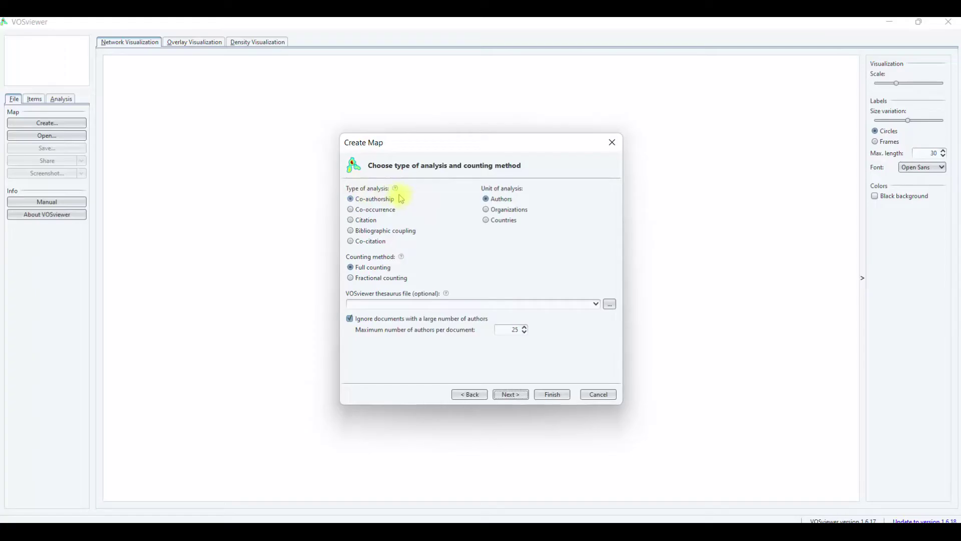
pyautogui.click(362, 210)
# Try the citation, bibliographic coupling, co-citation and co-authorship by countries analysis options.
pyautogui.click(352, 221)
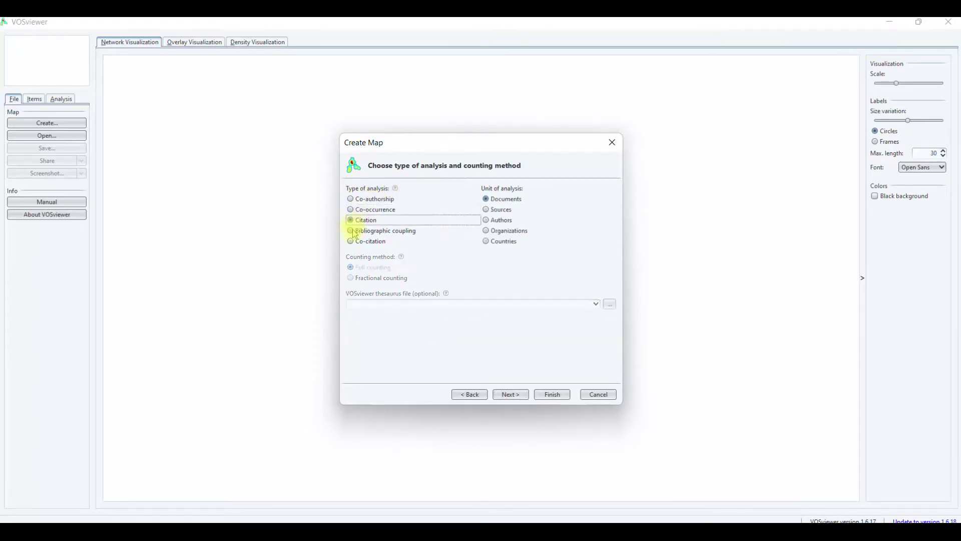
pyautogui.click(352, 231)
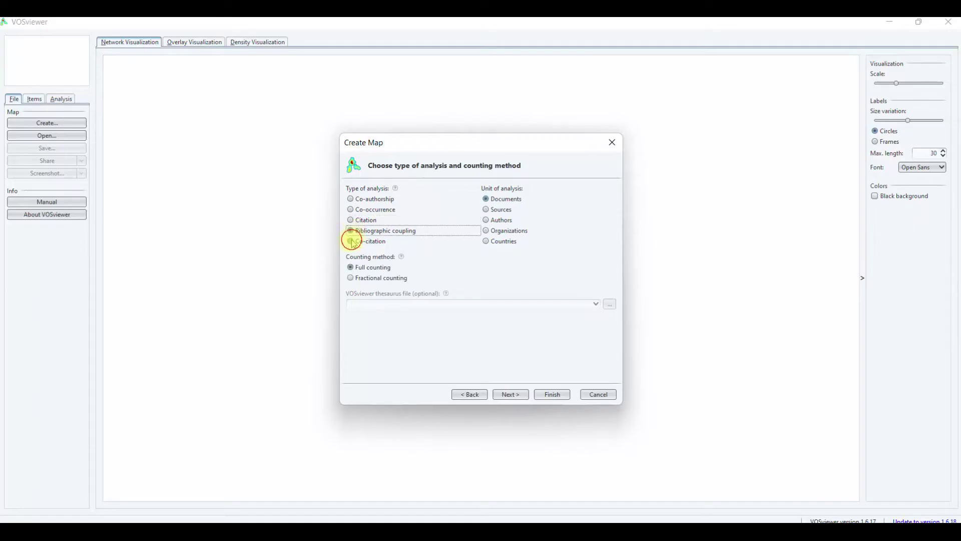
pyautogui.click(350, 242)
pyautogui.click(352, 199)
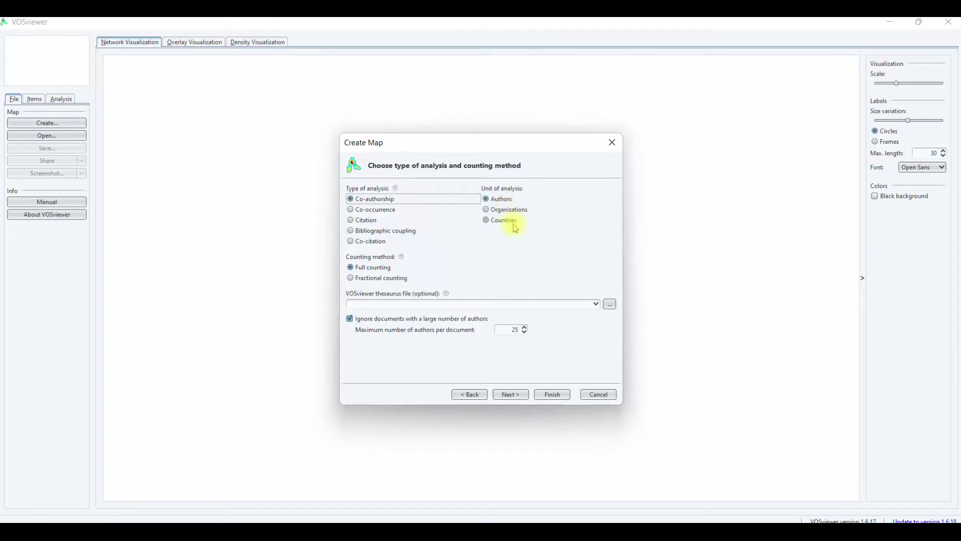
pyautogui.click(514, 229)
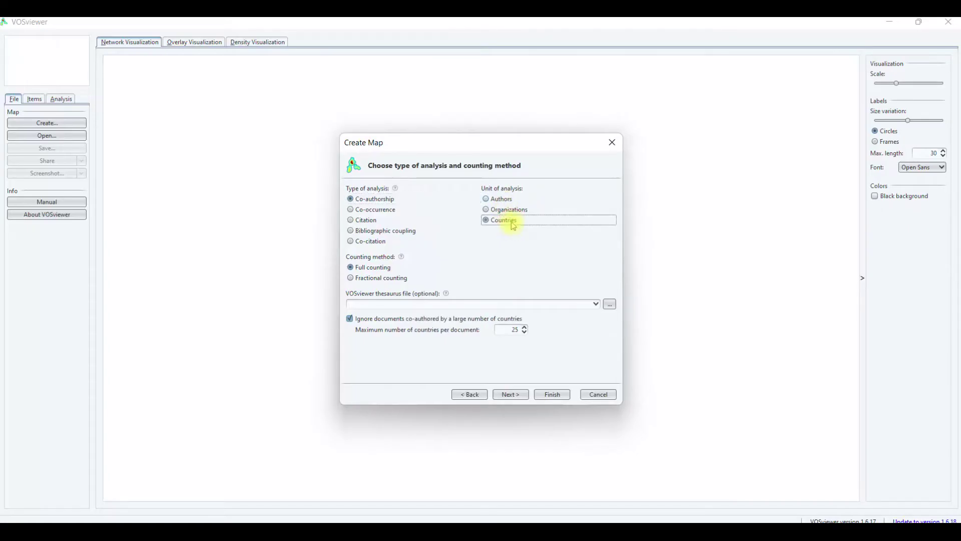
# Choose co-occurrence of author keywords with full counting, then lower minimum occurrences to 1.
pyautogui.click(377, 211)
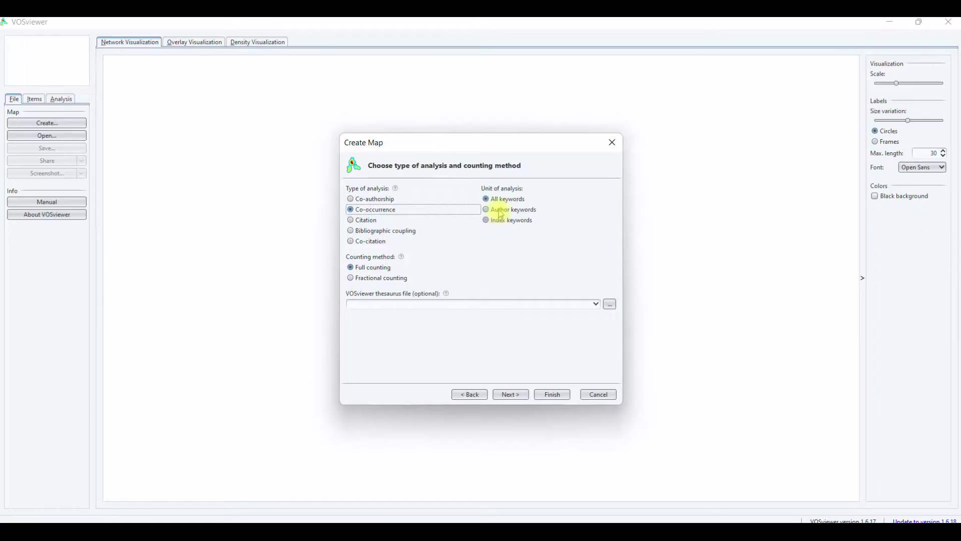
pyautogui.click(502, 210)
pyautogui.click(501, 200)
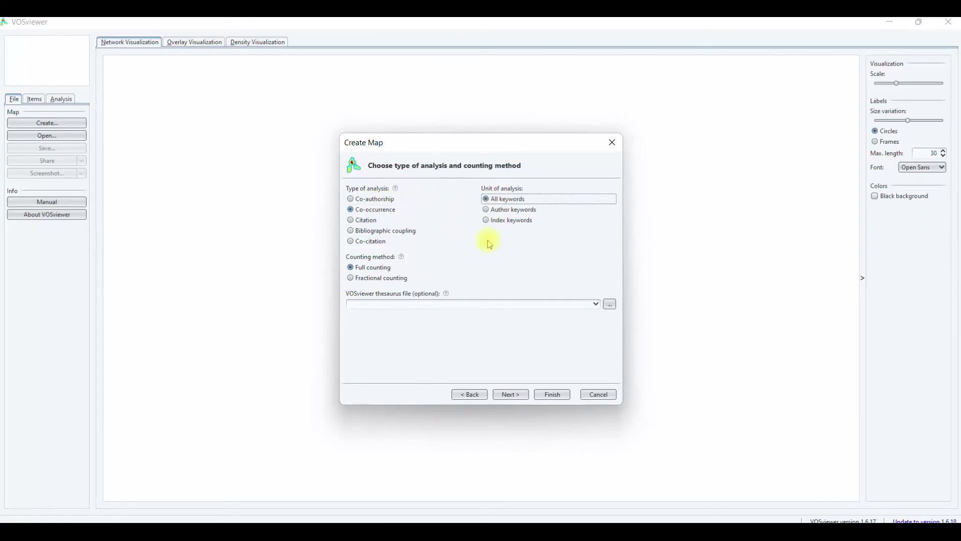
pyautogui.click(510, 212)
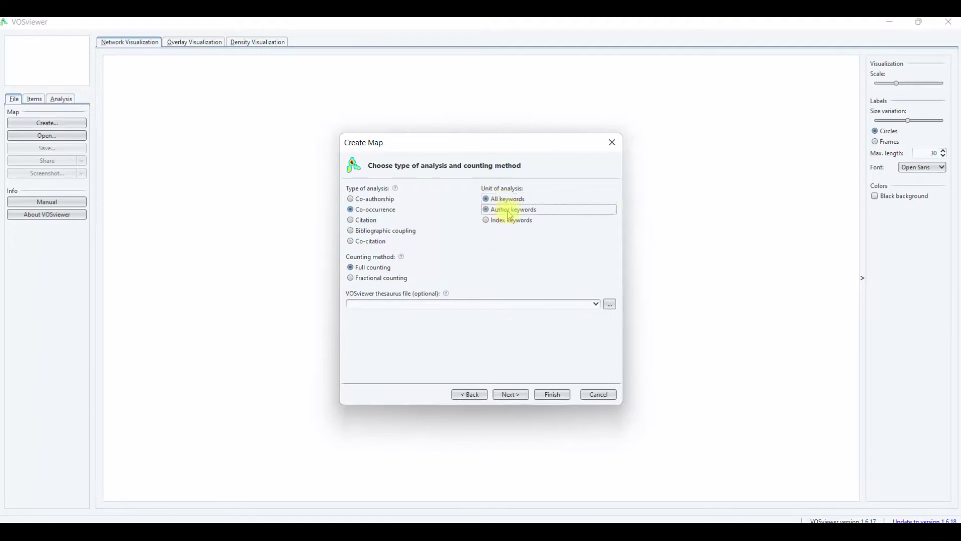
pyautogui.click(520, 394)
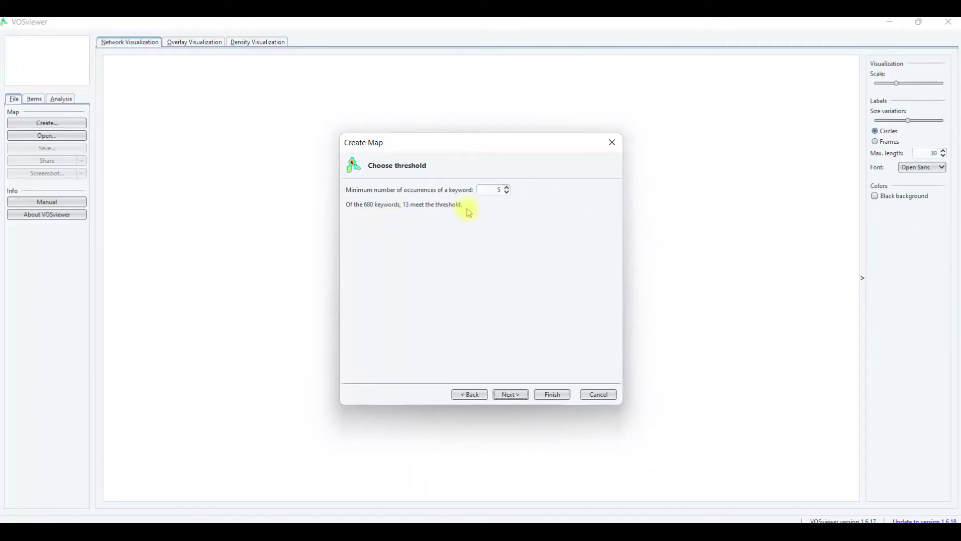
pyautogui.click(507, 193)
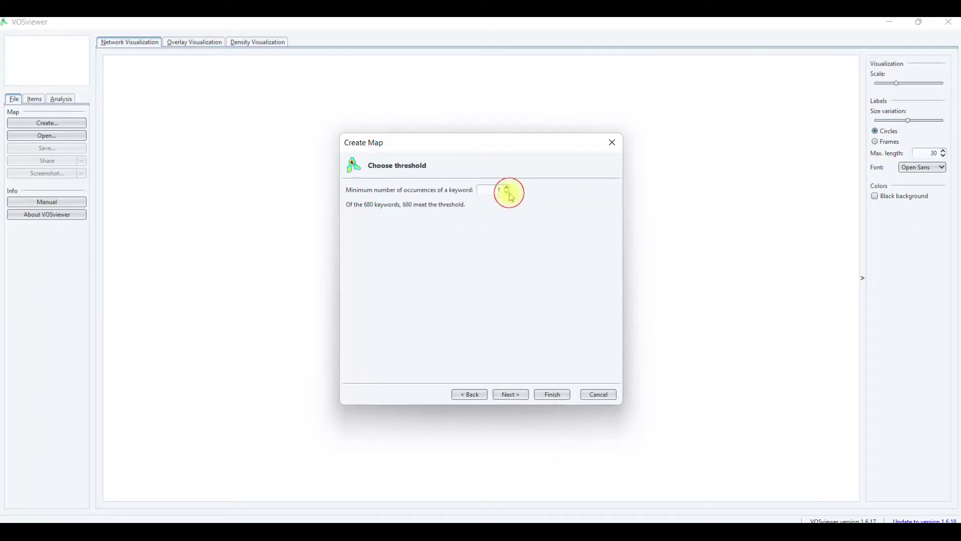
# Keep all 680 keywords at threshold 1, review the keyword list, and finish the map.
pyautogui.click(511, 395)
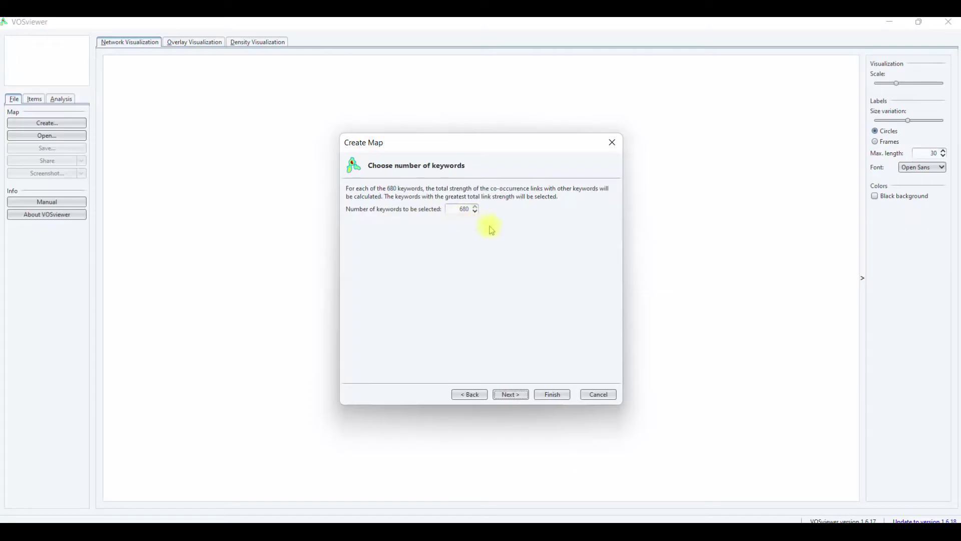
pyautogui.click(514, 397)
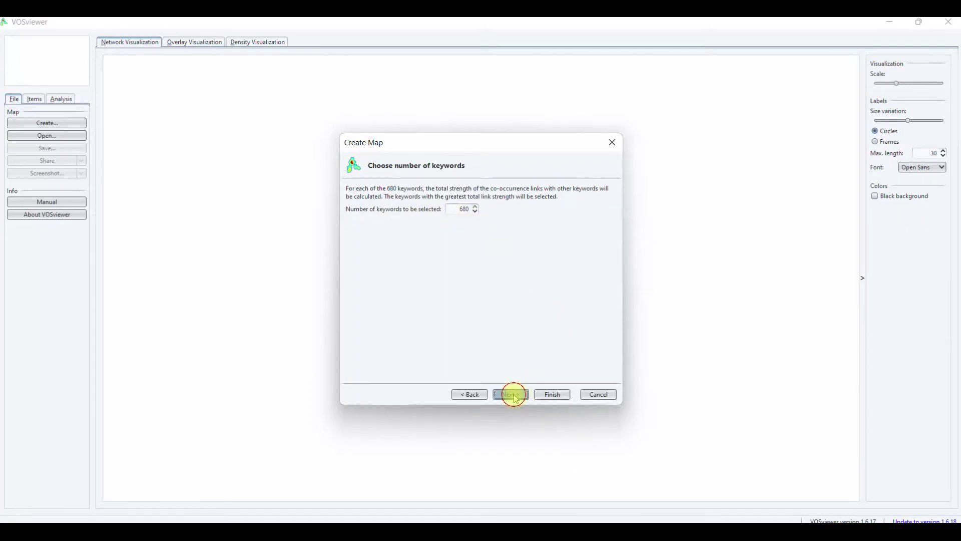
pyautogui.scroll(-5, 494, 320)
pyautogui.scroll(5, 506, 305)
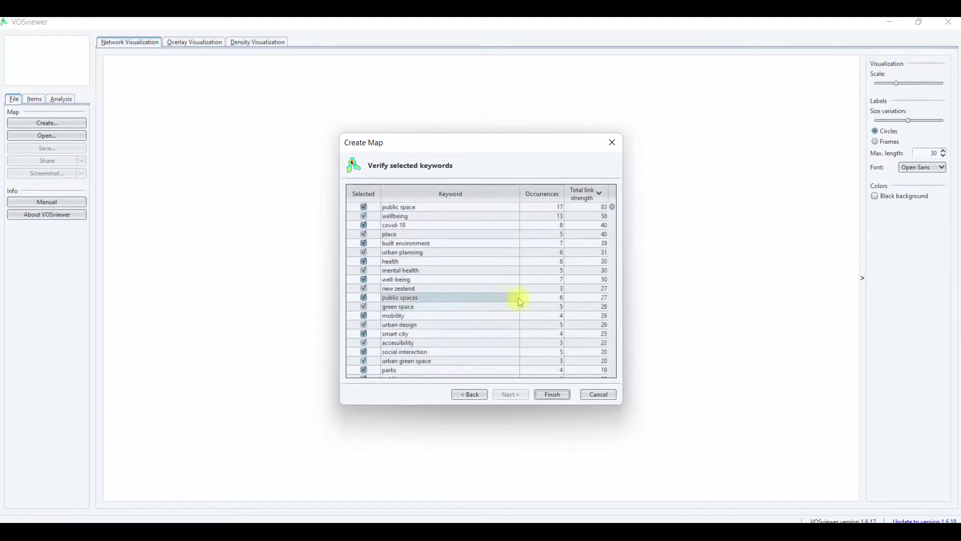
pyautogui.moveTo(613, 209); pyautogui.dragTo(616, 244)
pyautogui.scroll(-10, 610, 300)
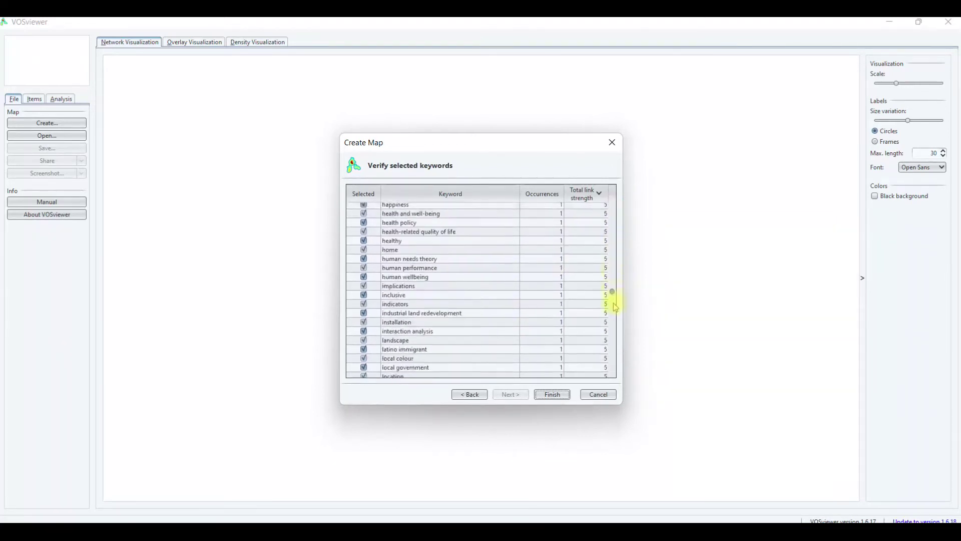
pyautogui.moveTo(612, 231); pyautogui.dragTo(558, 182)
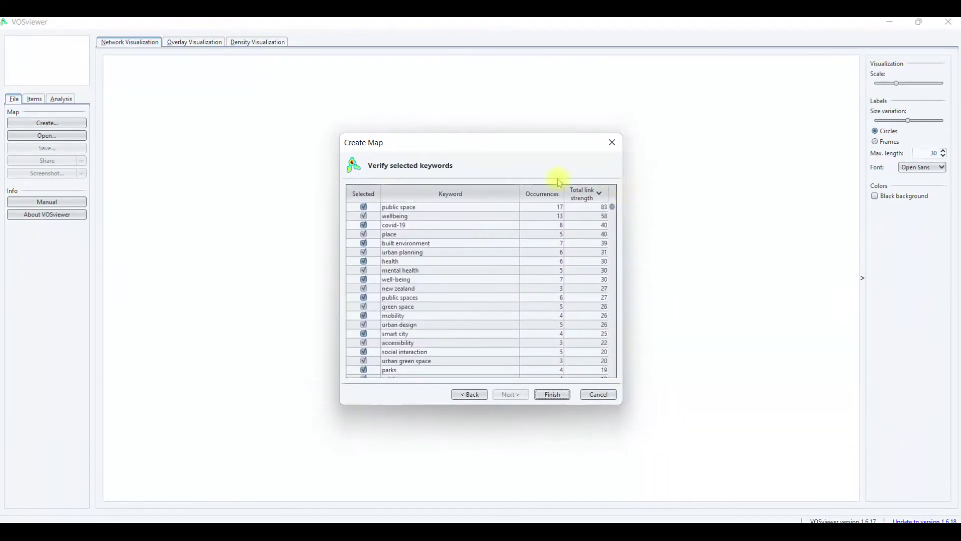
pyautogui.click(364, 244)
pyautogui.click(544, 397)
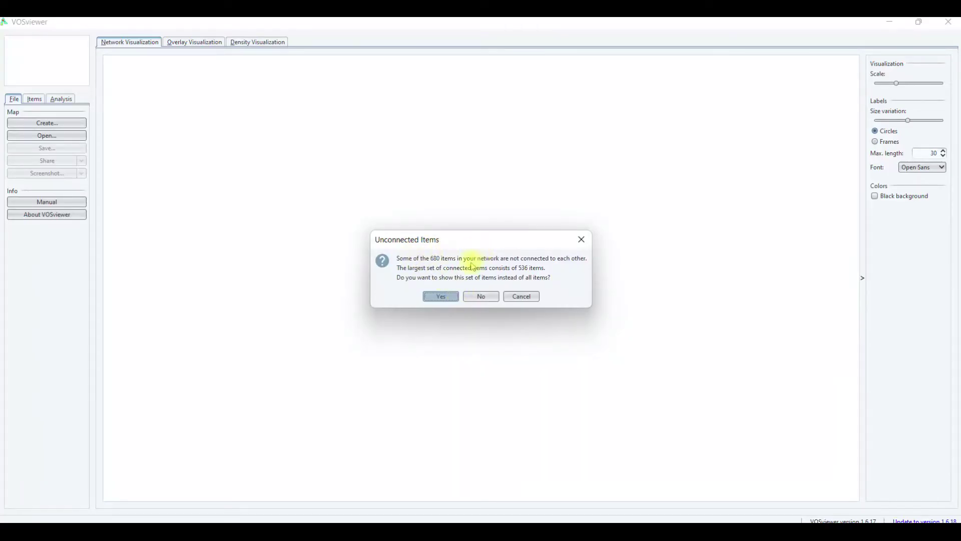
# Keep only the 536 connected keywords, giving a network of 32 clusters and 1898 links.
pyautogui.click(441, 295)
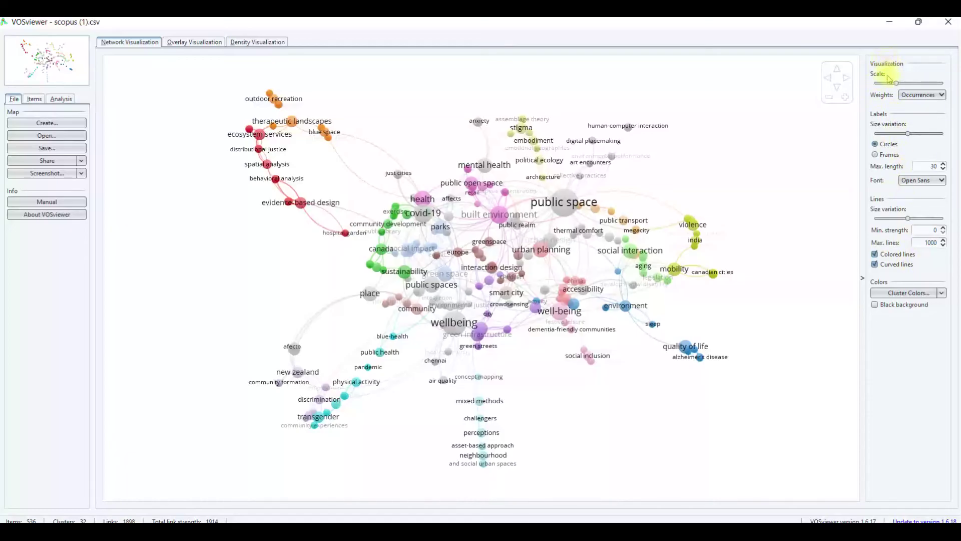
# Adjust the map scale and make label and circle sizes vary more strongly.
pyautogui.moveTo(896, 83); pyautogui.dragTo(930, 92)
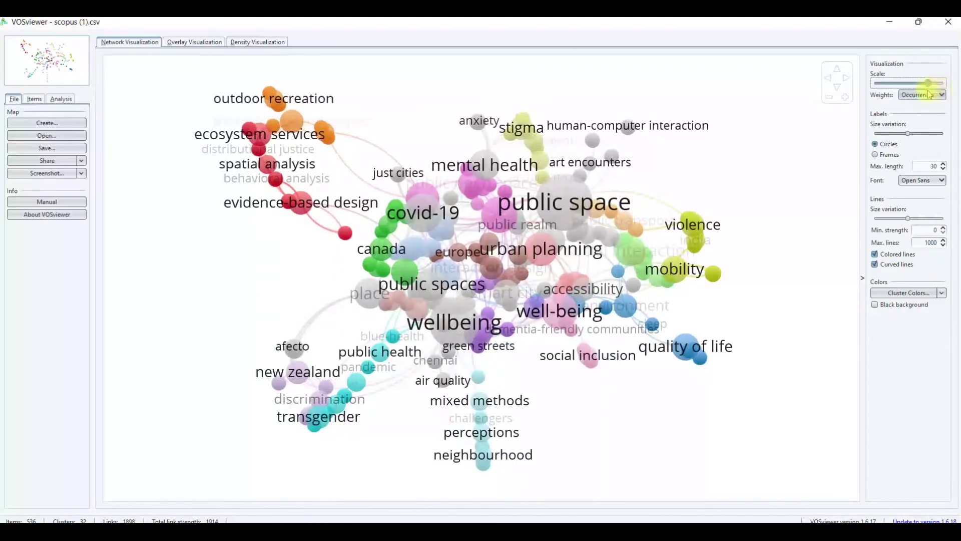
pyautogui.moveTo(939, 82); pyautogui.dragTo(910, 93)
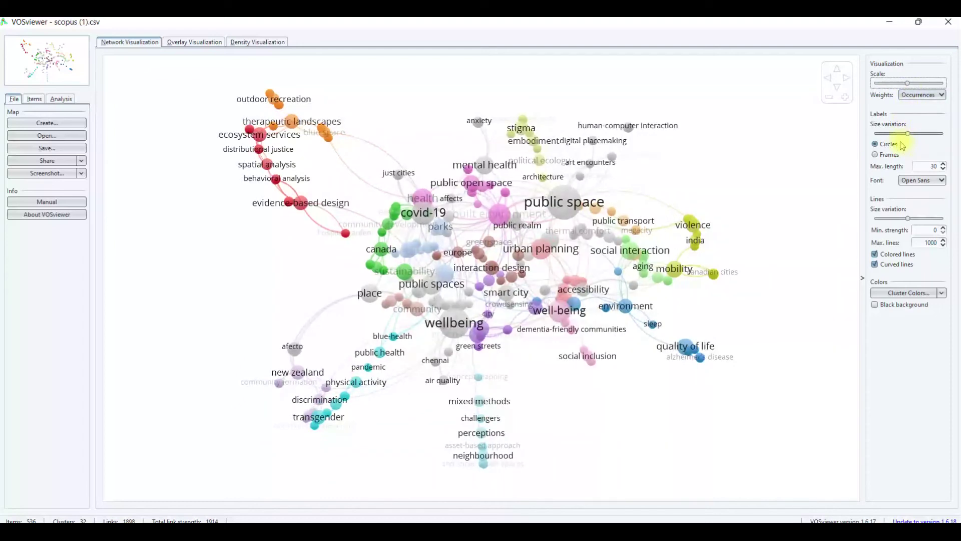
pyautogui.moveTo(909, 135); pyautogui.dragTo(940, 135)
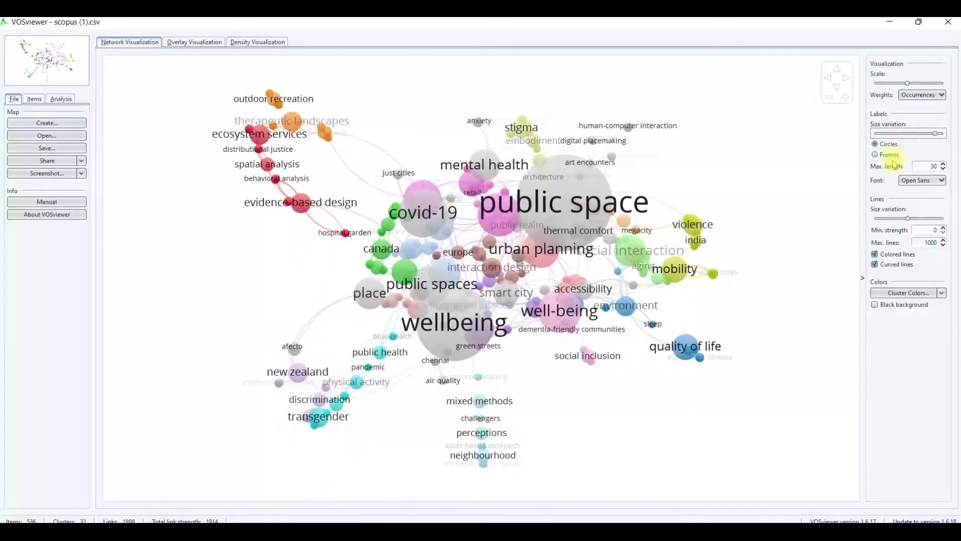
# Try framed keyword labels, return to circles, and keep Open Sans as the label font.
pyautogui.click(875, 154)
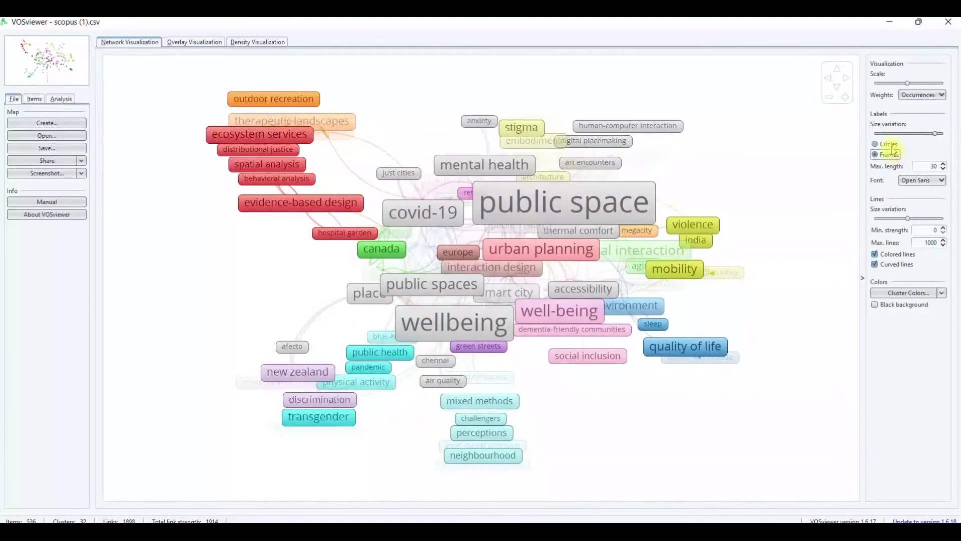
pyautogui.click(892, 145)
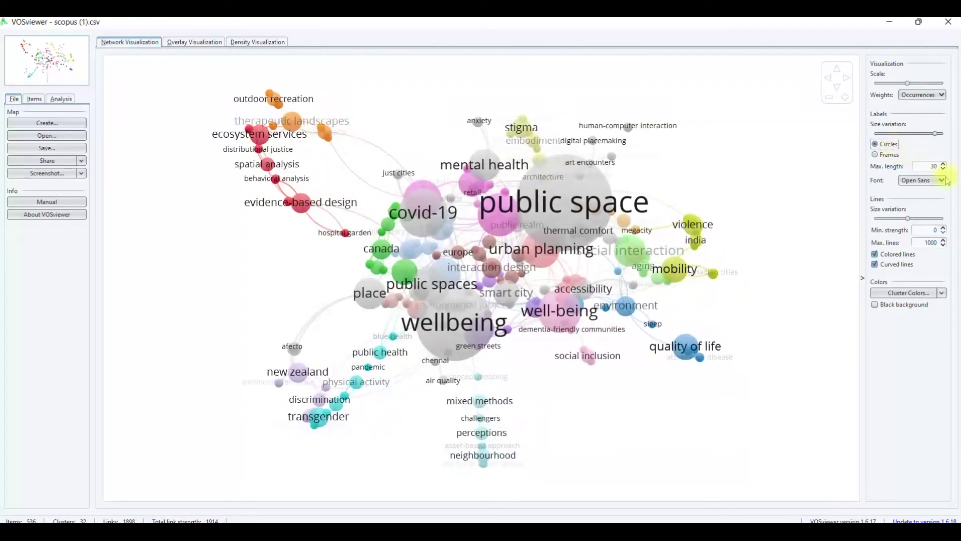
pyautogui.click(928, 183)
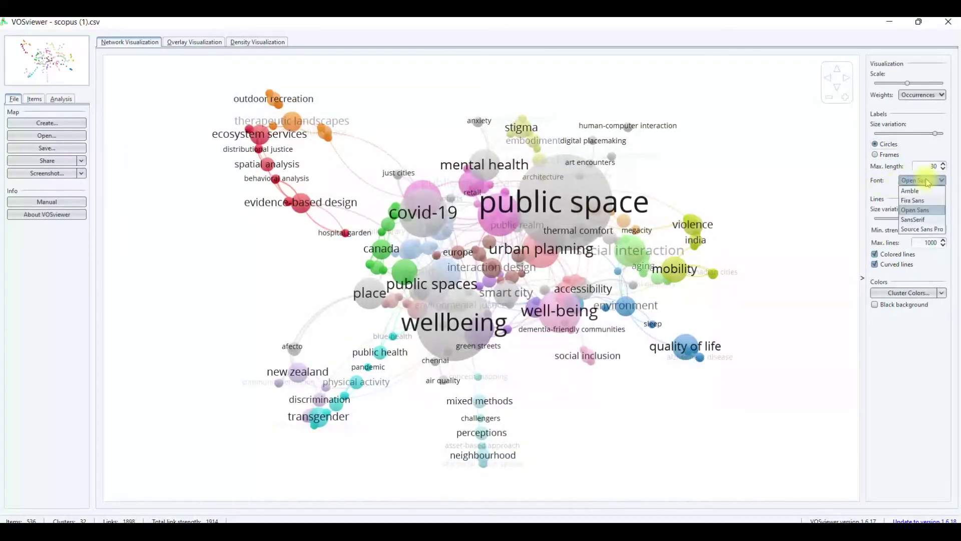
pyautogui.click(928, 182)
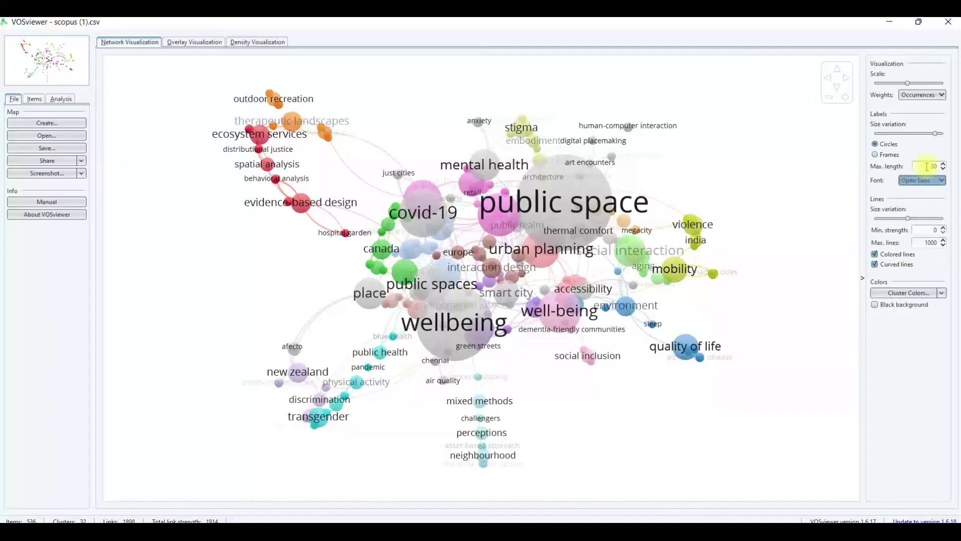
# Increase link width variation, keep curved links, and leave the default cluster colours.
pyautogui.click(892, 219)
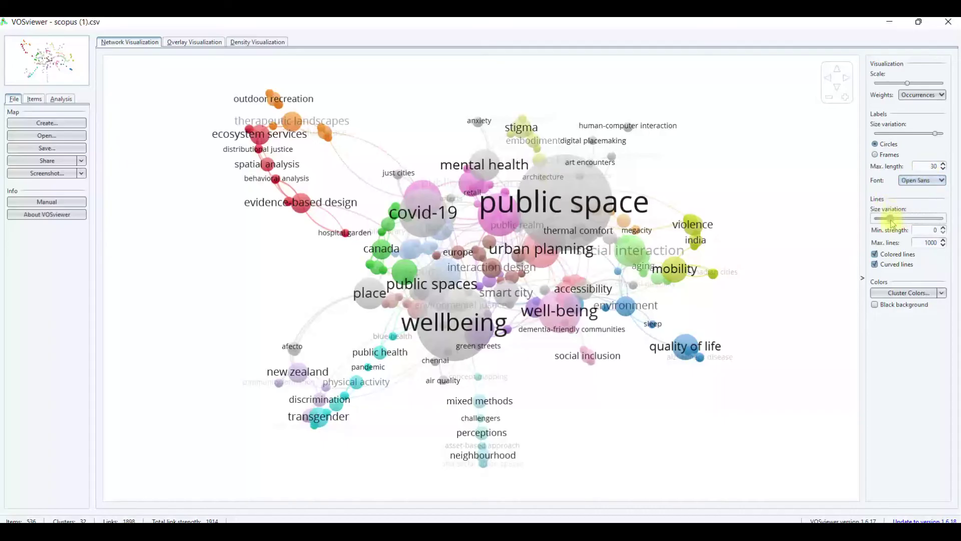
pyautogui.moveTo(892, 218)
pyautogui.moveTo(892, 219)
pyautogui.mouseDown()
pyautogui.moveTo(945, 219)
pyautogui.moveTo(908, 221)
pyautogui.mouseUp()
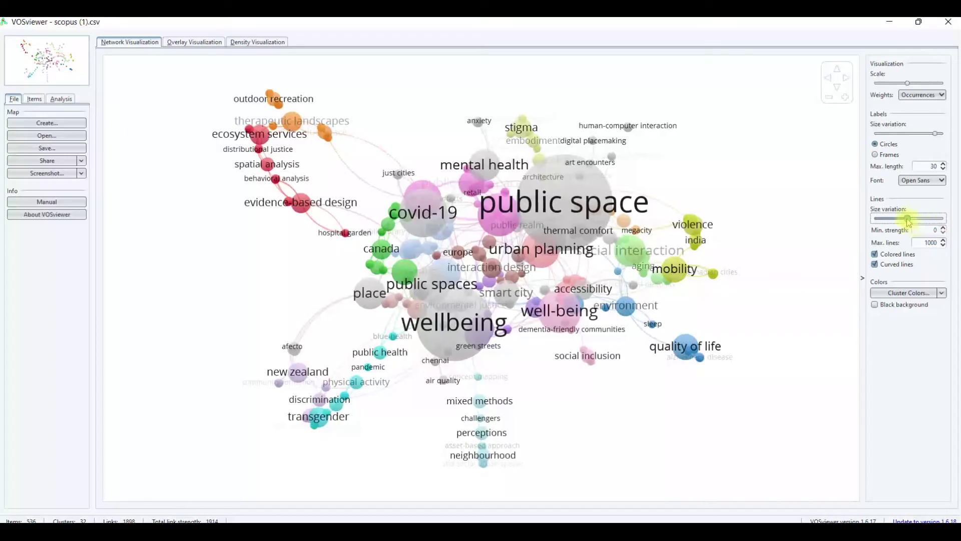
pyautogui.click(876, 265)
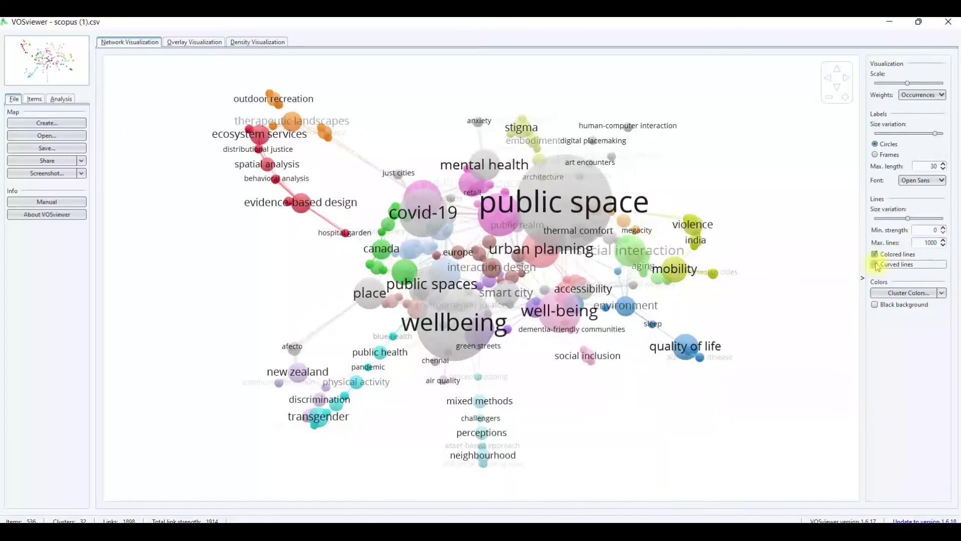
pyautogui.click(876, 265)
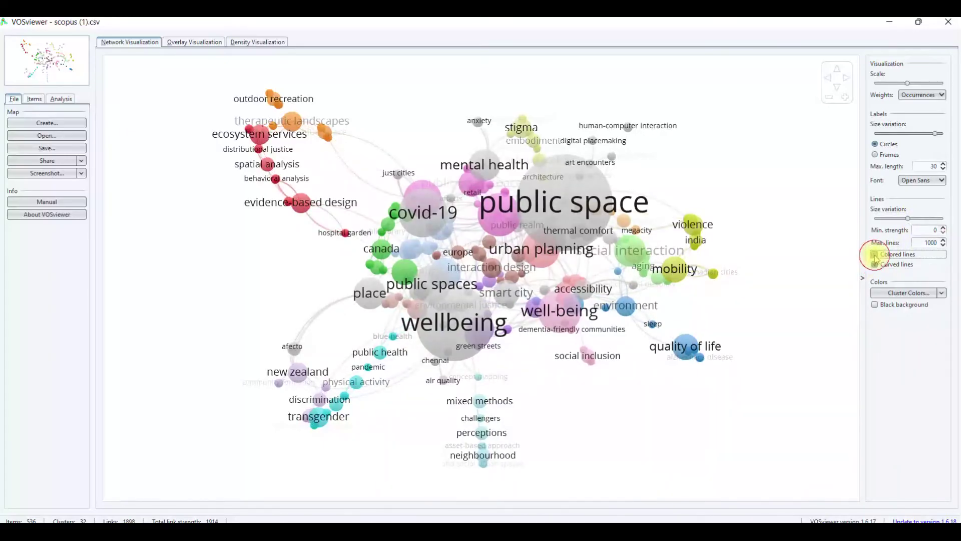
pyautogui.click(885, 294)
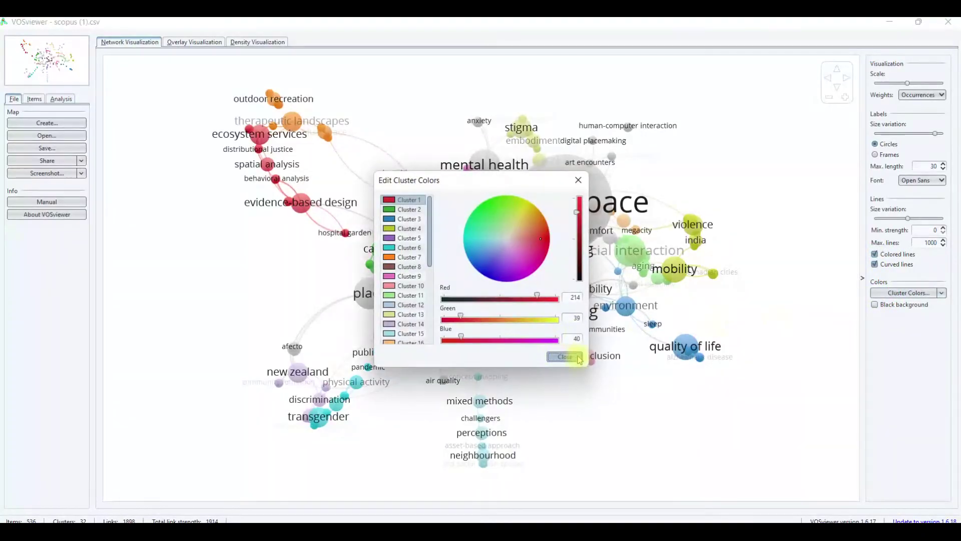
pyautogui.click(577, 356)
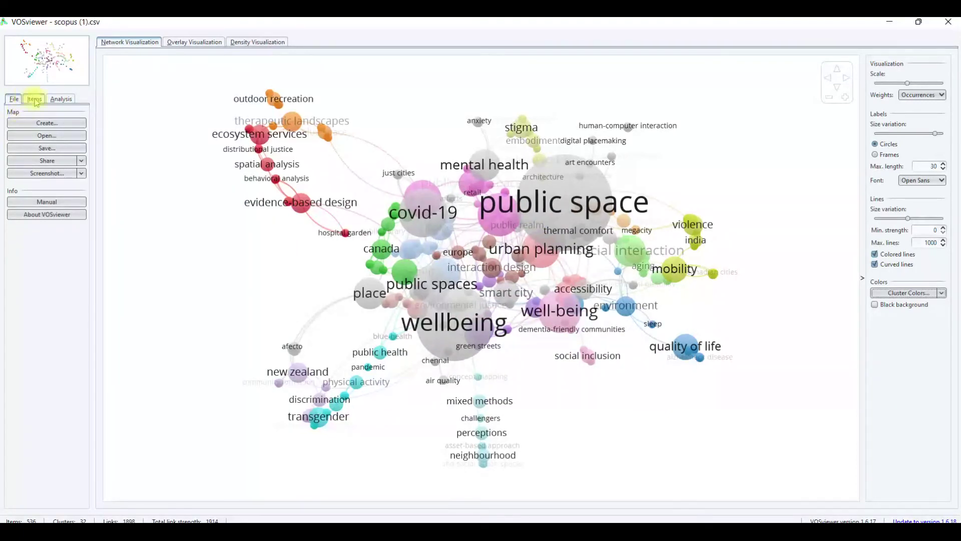
# Browse the keywords listed by cluster, then bring back the File panel for creating and saving maps.
pyautogui.click(35, 100)
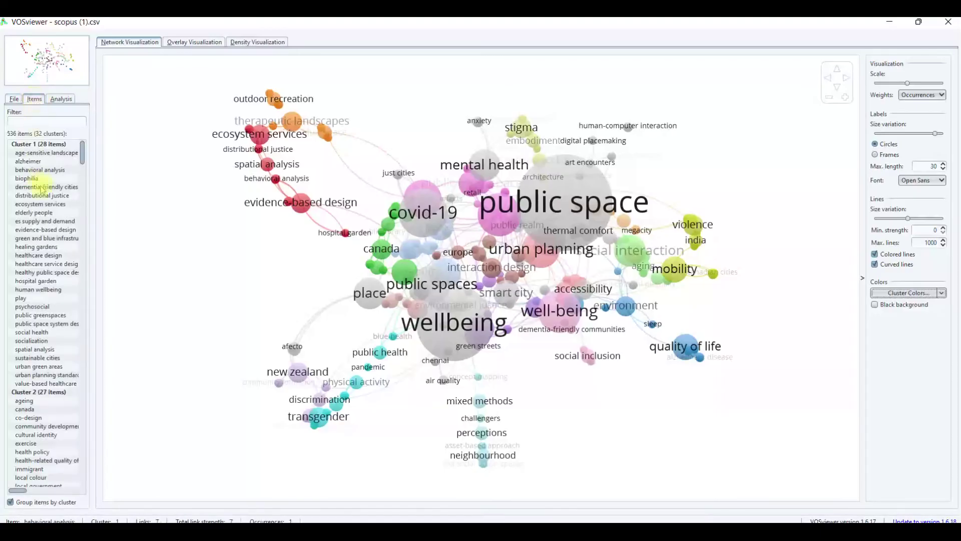
pyautogui.scroll(-5, 40, 243)
pyautogui.scroll(-20, 40, 244)
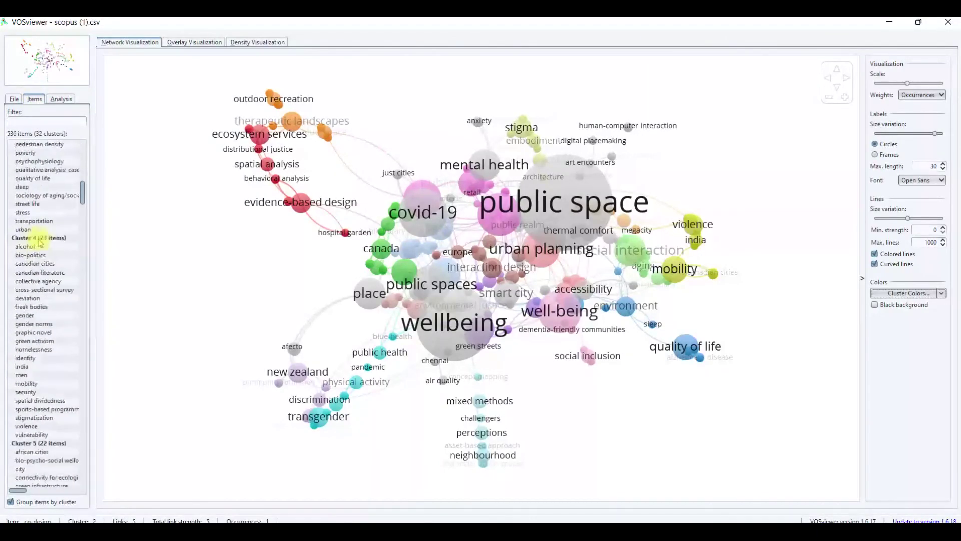
pyautogui.scroll(-20, 40, 251)
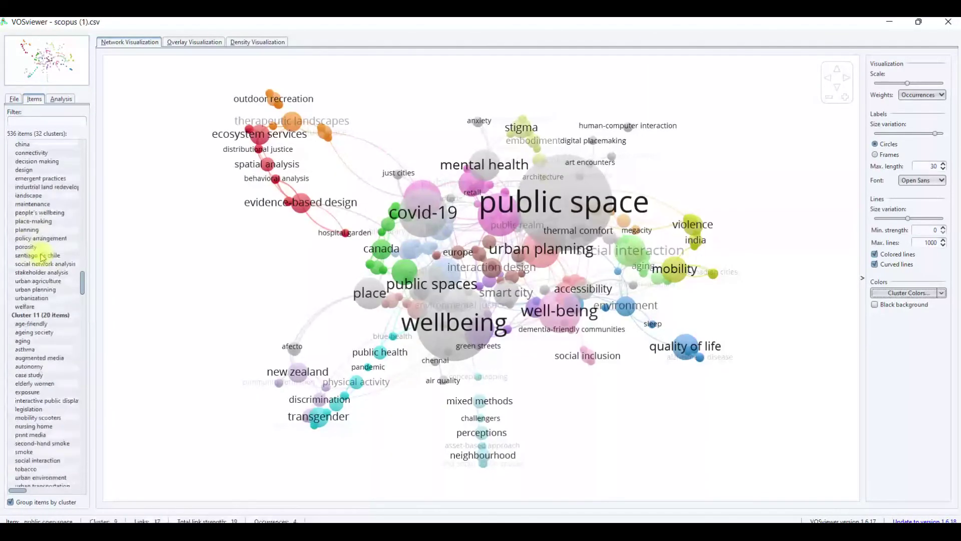
pyautogui.scroll(-20, 48, 291)
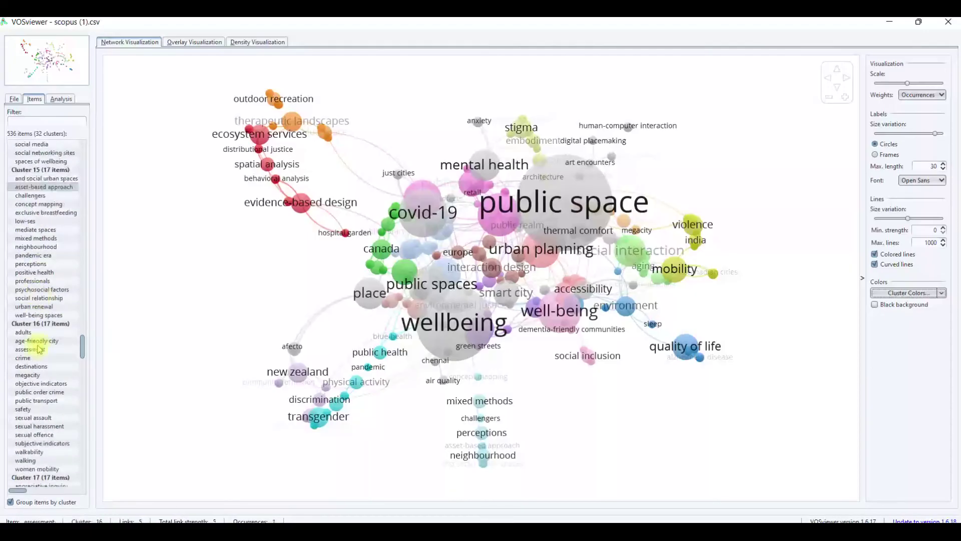
pyautogui.scroll(-15, 39, 346)
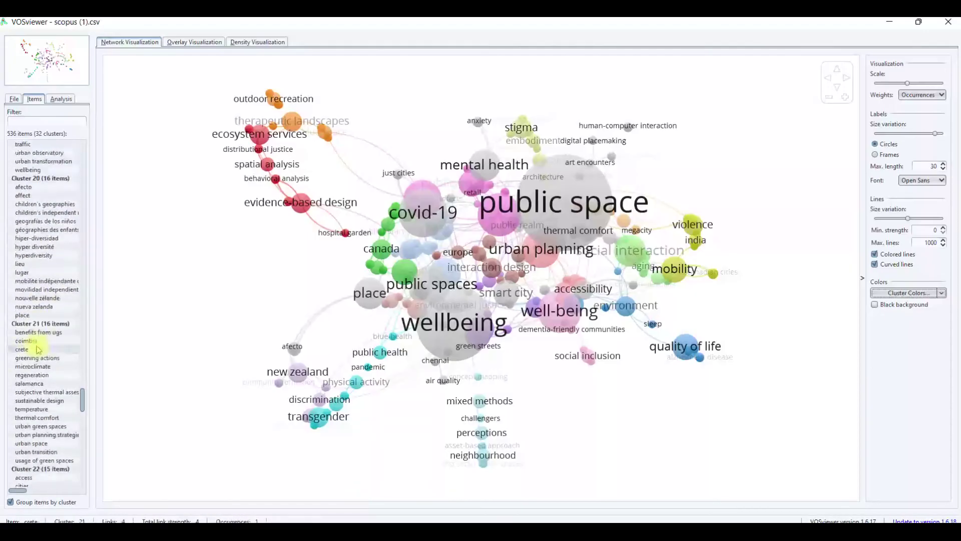
pyautogui.click(14, 99)
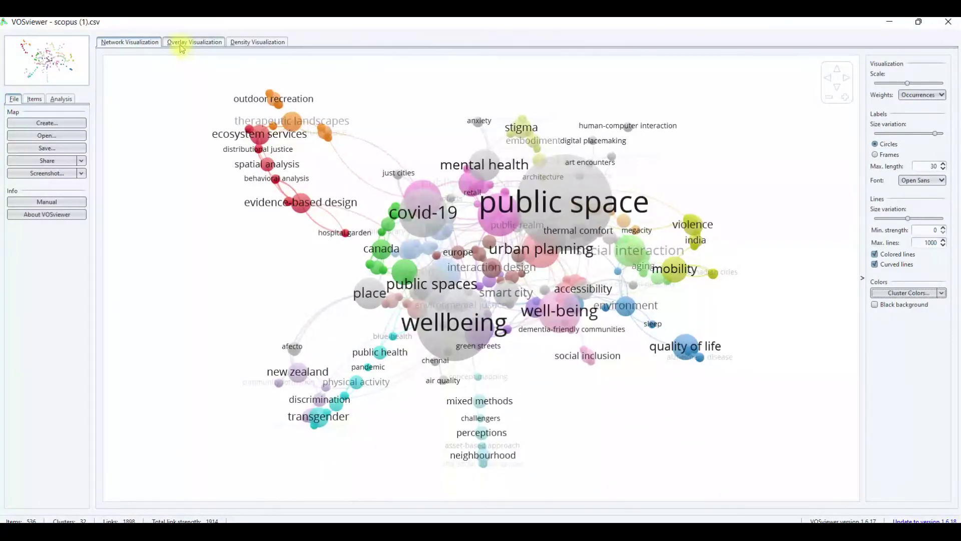
pyautogui.click(210, 44)
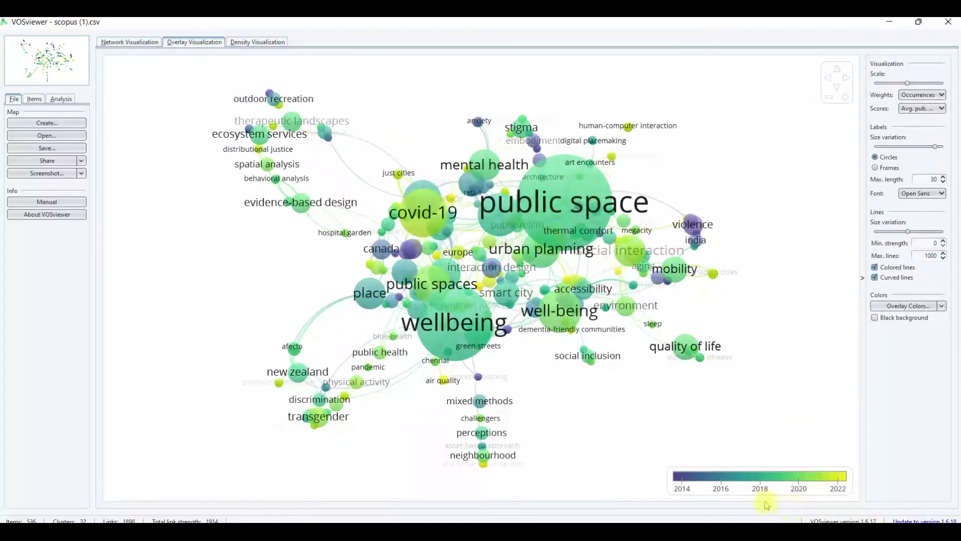
pyautogui.click(268, 44)
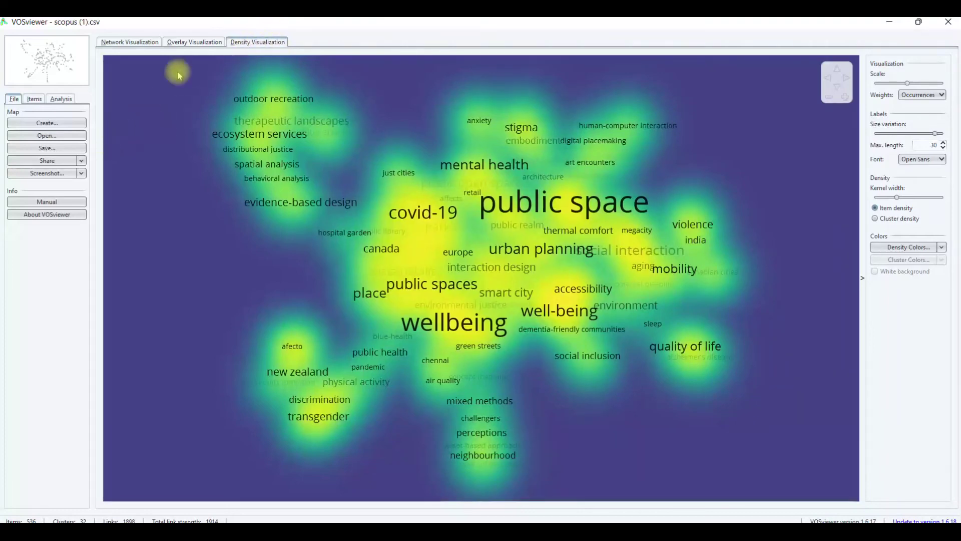
pyautogui.click(145, 41)
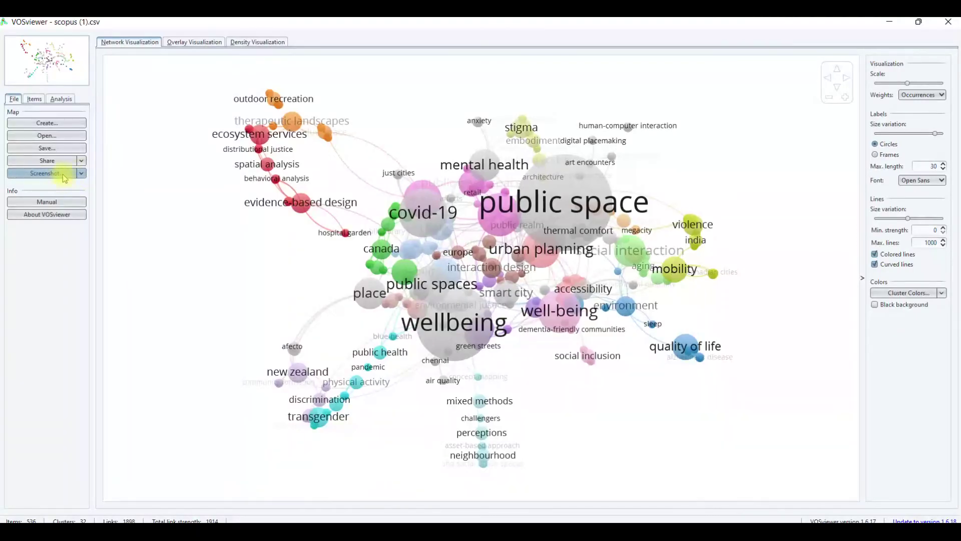
# Save a screenshot of the keyword map as PUBLIC SPACES.png in New folder.
pyautogui.click(45, 173)
pyautogui.click(442, 315)
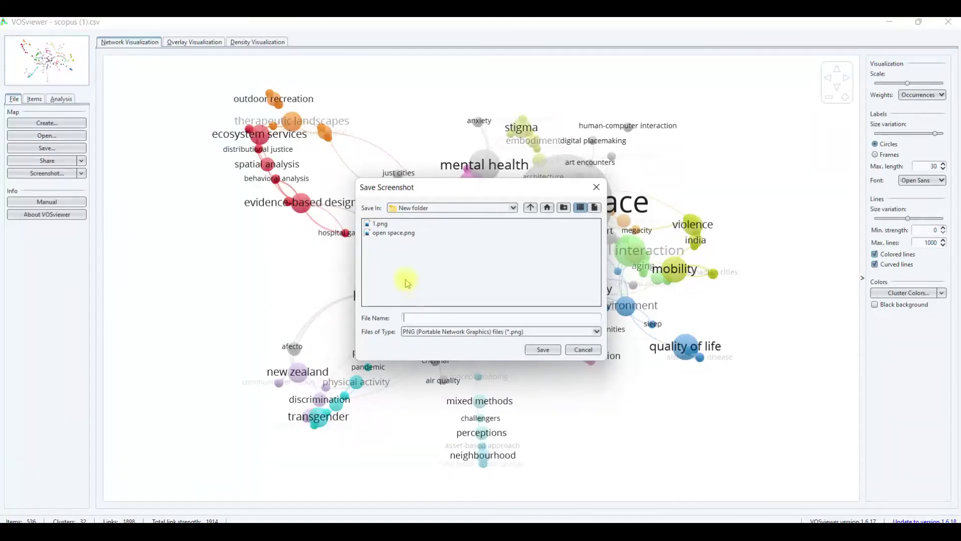
pyautogui.press('capslock')
pyautogui.click(556, 351)
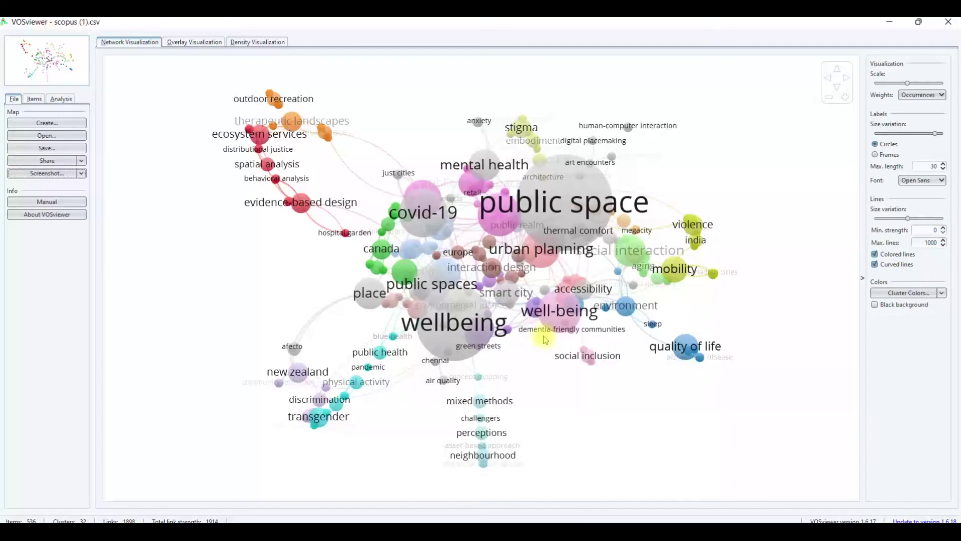
# Start a new map from bibliographic database files using the Scopus CSV.
pyautogui.click(50, 123)
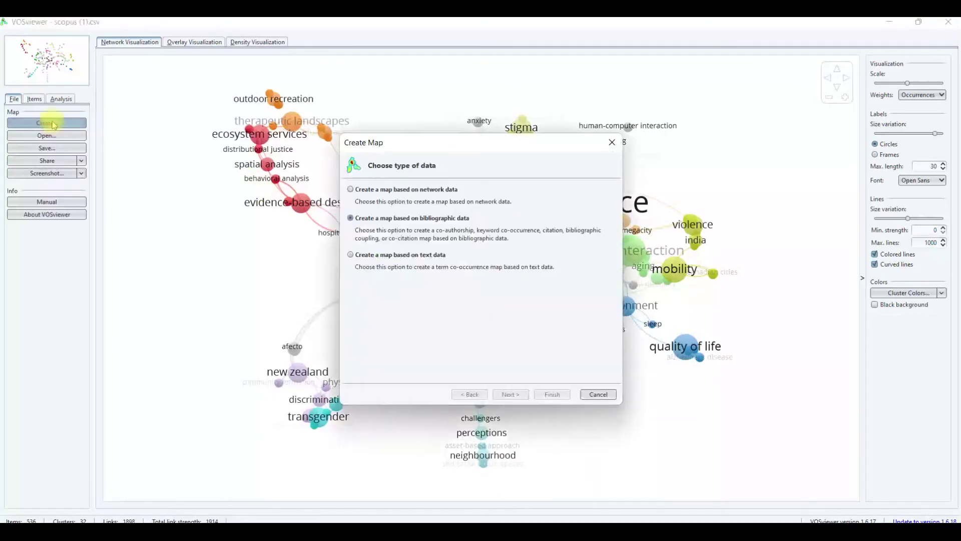
pyautogui.click(521, 390)
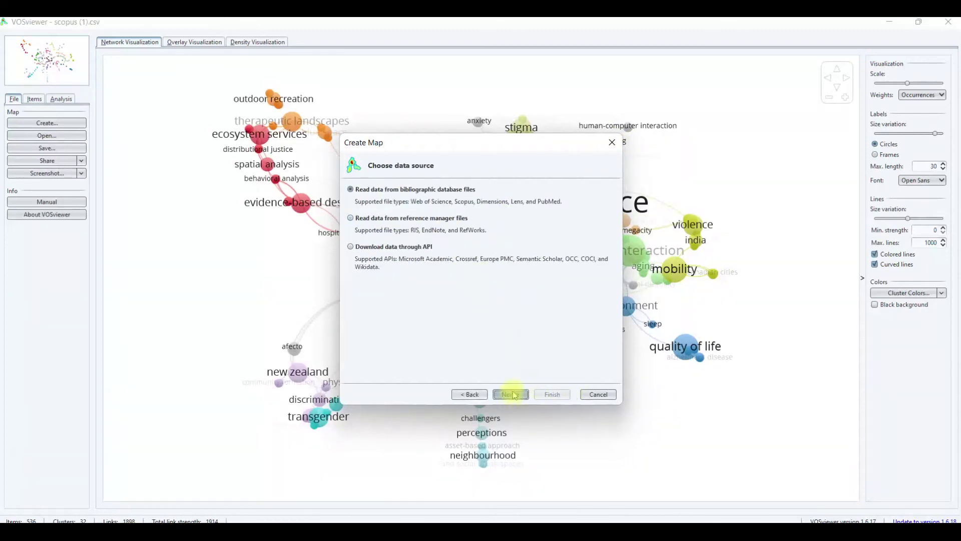
pyautogui.click(515, 395)
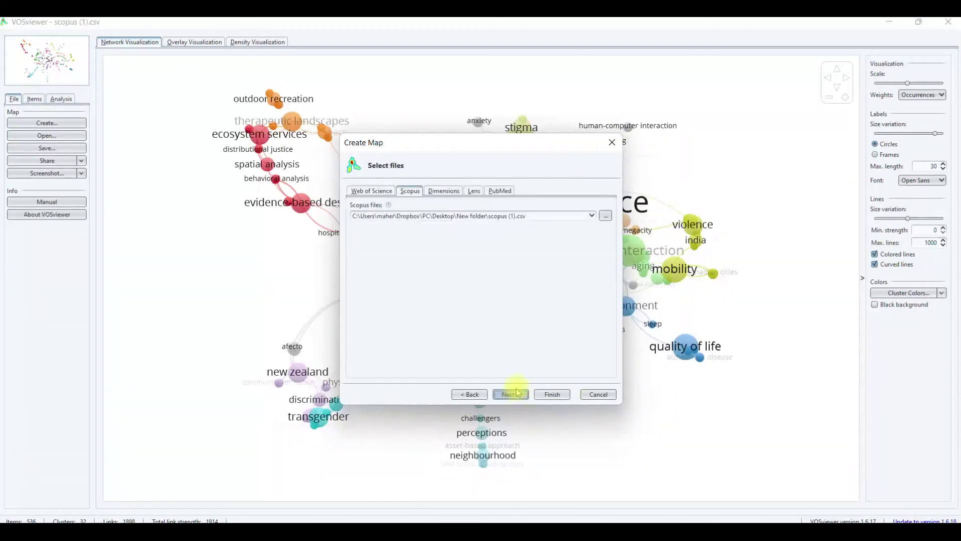
pyautogui.click(516, 396)
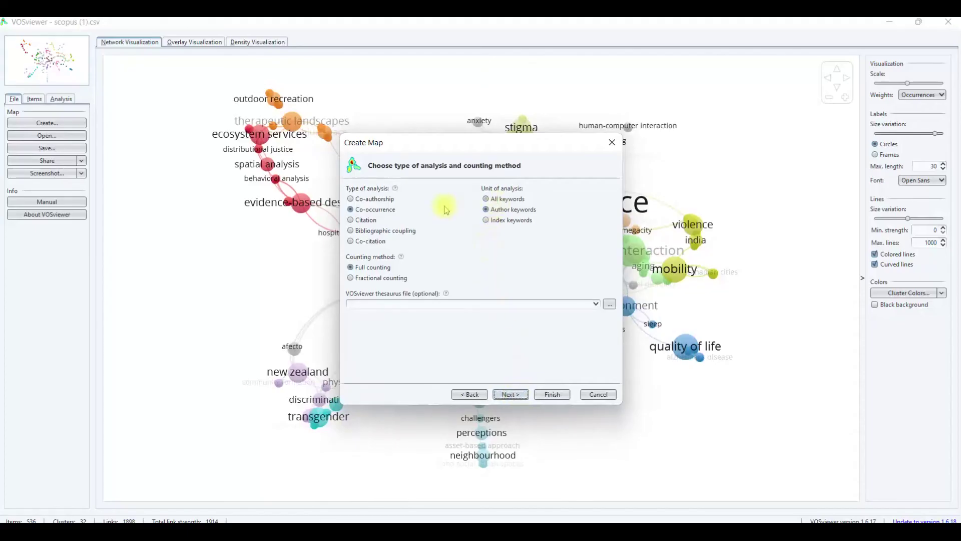
# Choose co-authorship by countries with a 1-document threshold, keeping all 53 countries.
pyautogui.click(386, 199)
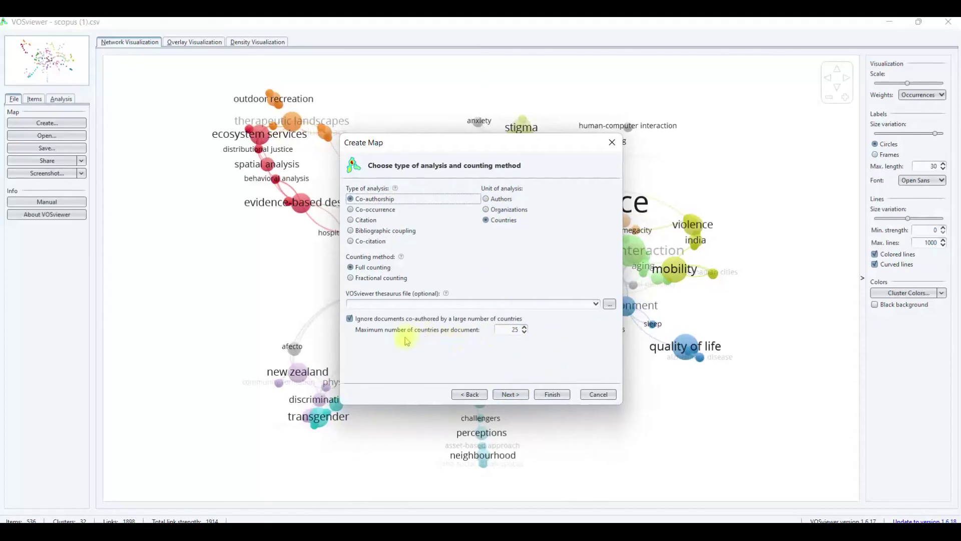
pyautogui.click(516, 397)
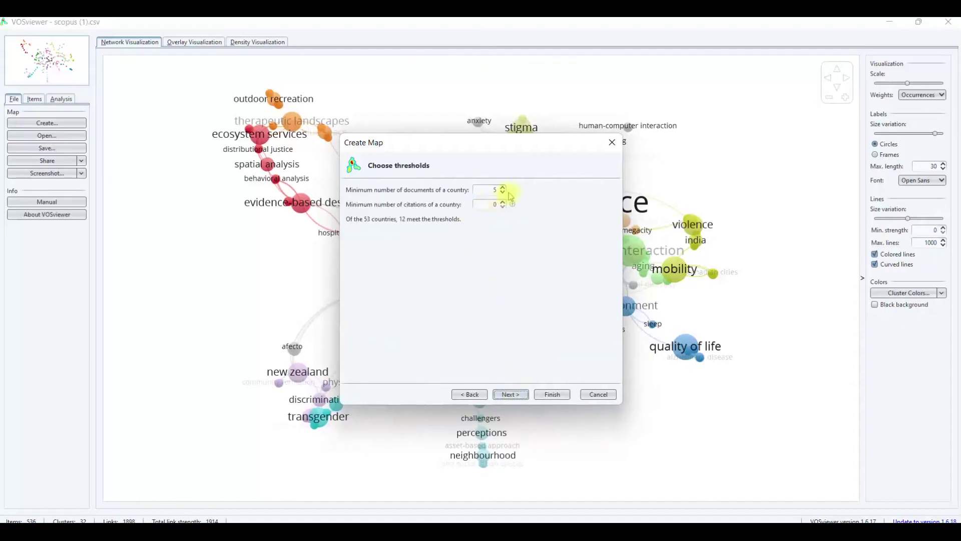
pyautogui.click(503, 193)
pyautogui.click(502, 193)
pyautogui.click(513, 394)
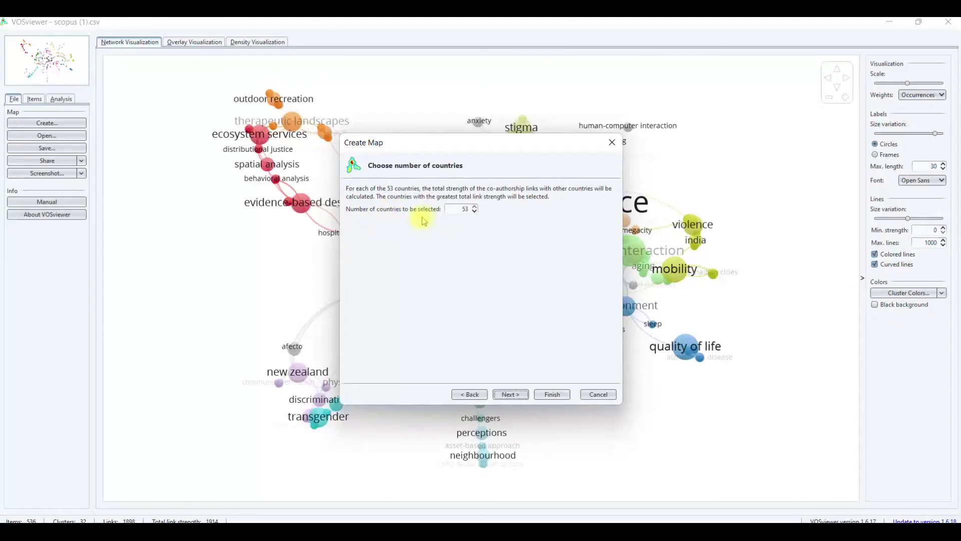
pyautogui.click(527, 395)
# Review the country table, finish the map, and keep only the 36 connected countries.
pyautogui.scroll(-3, 508, 321)
pyautogui.scroll(3, 508, 320)
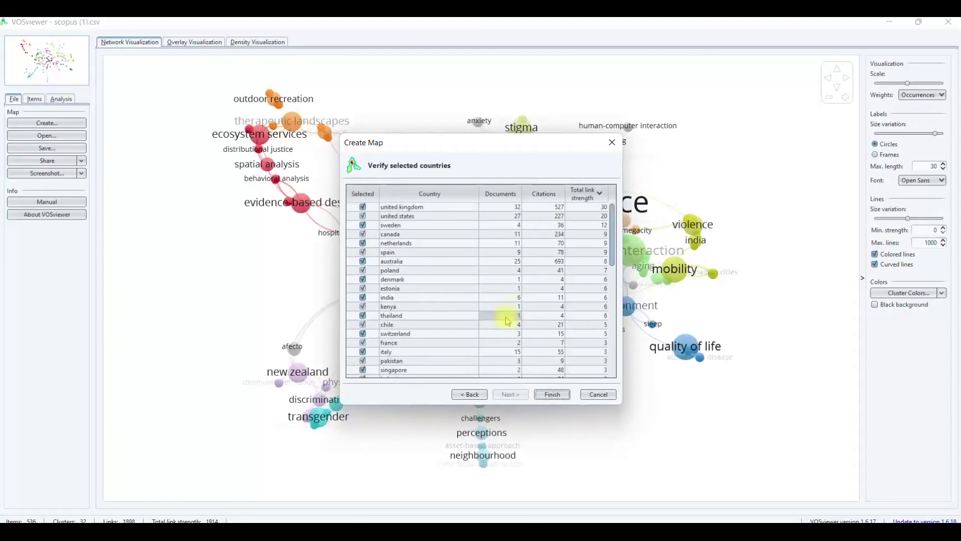
pyautogui.click(445, 218)
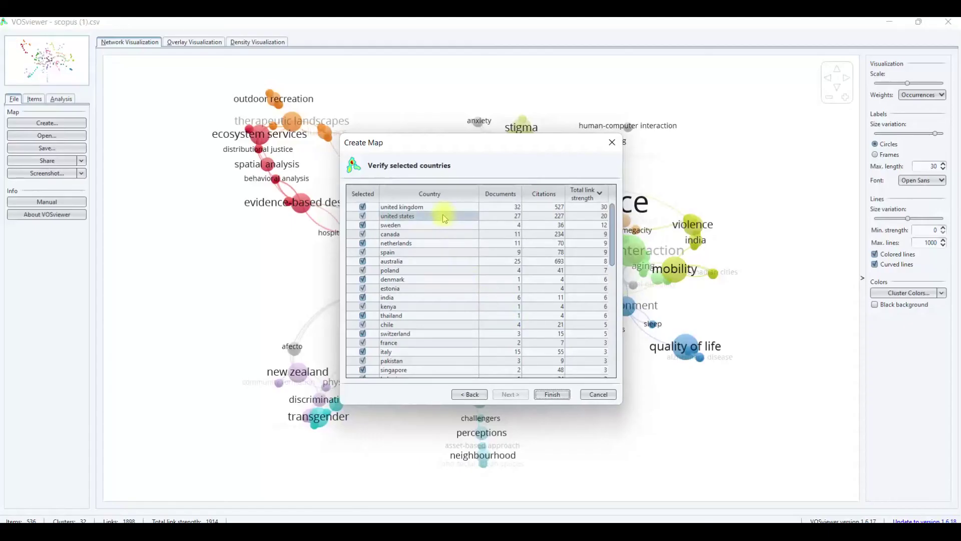
pyautogui.click(453, 234)
pyautogui.scroll(-10, 454, 240)
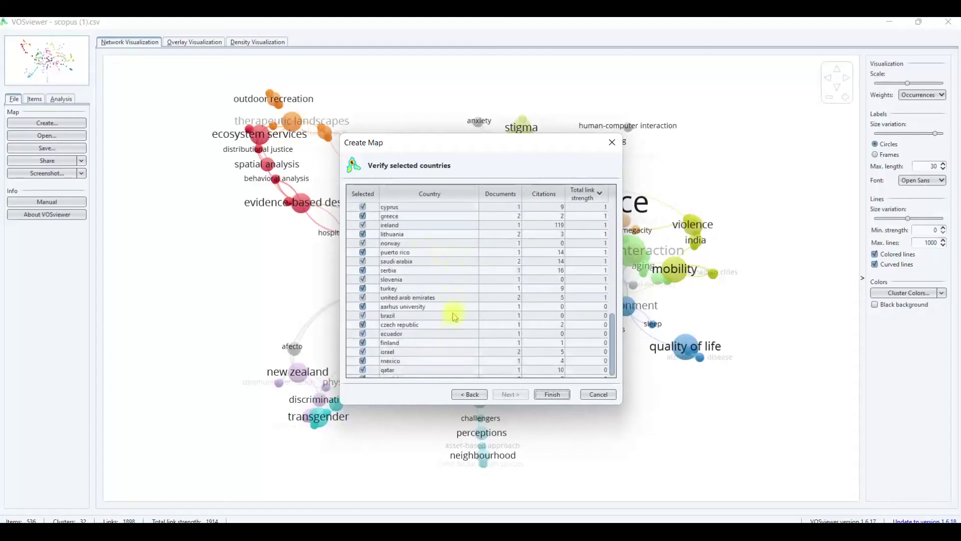
pyautogui.click(561, 395)
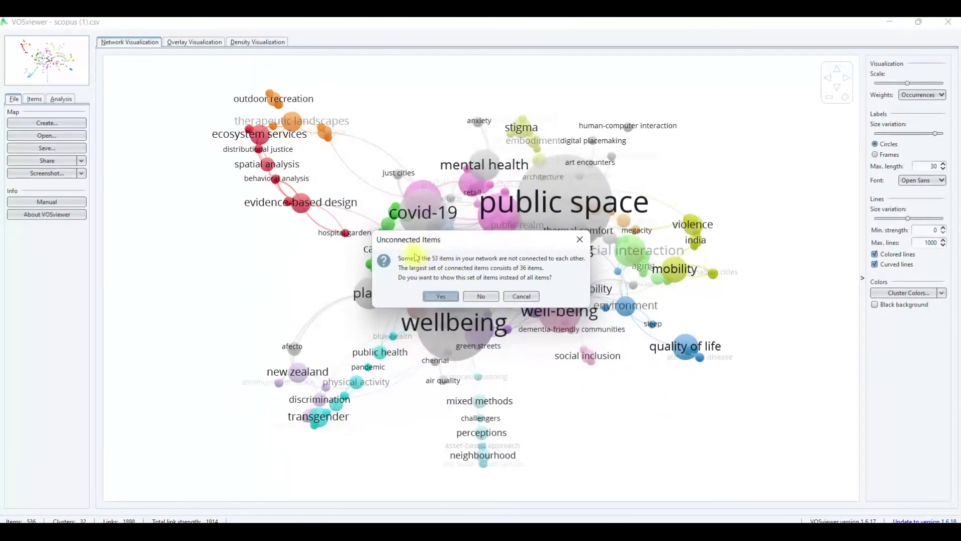
pyautogui.click(450, 298)
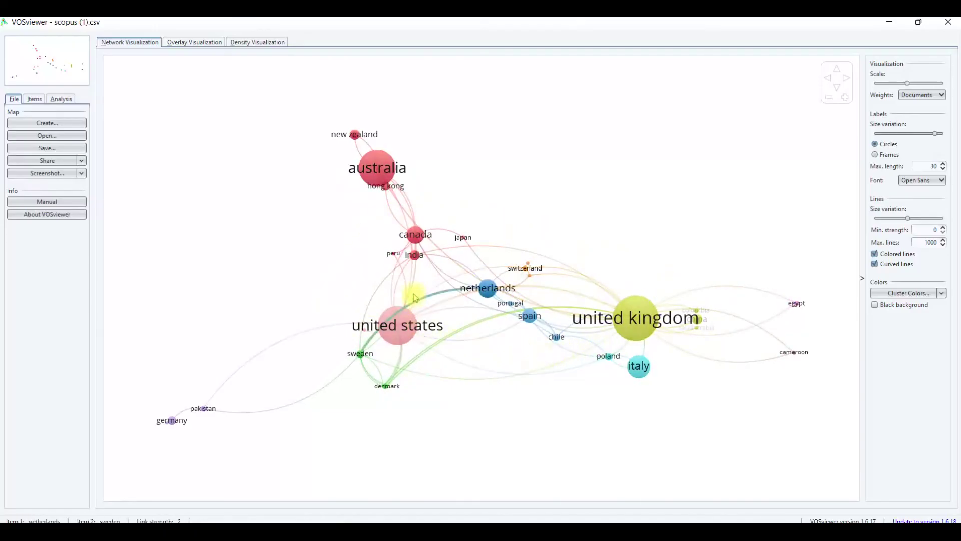
# List the 36 countries by cluster, with Cluster 1 holding 8 countries.
pyautogui.click(35, 98)
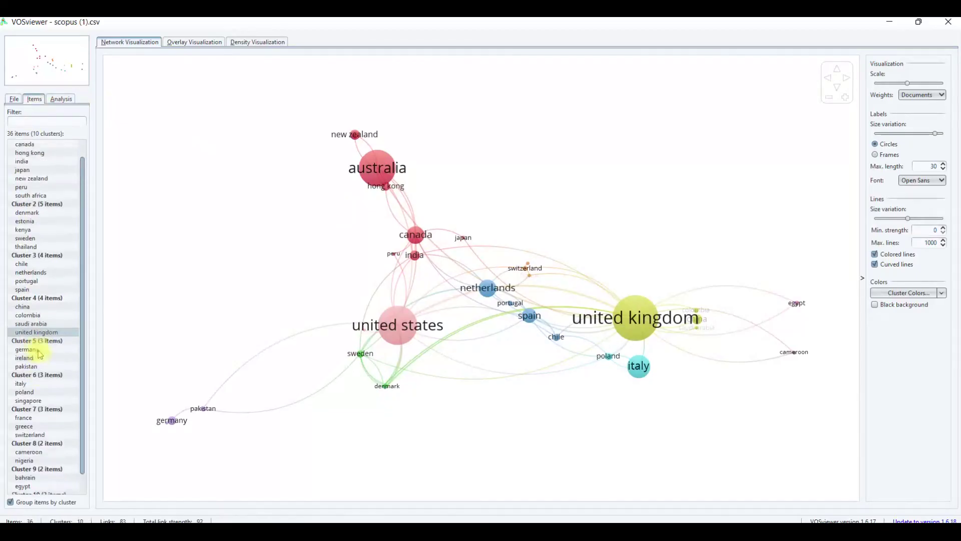
pyautogui.scroll(-2, 40, 335)
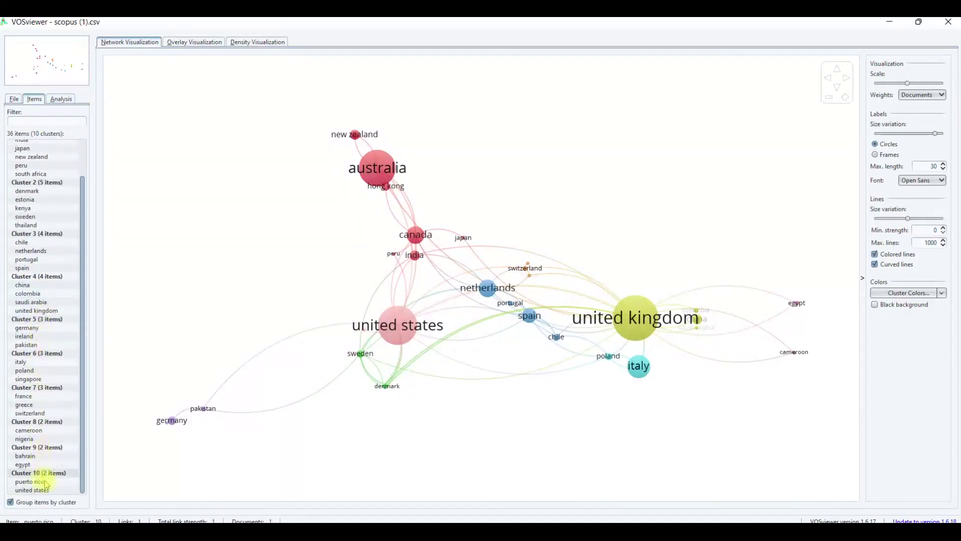
pyautogui.scroll(2, 40, 451)
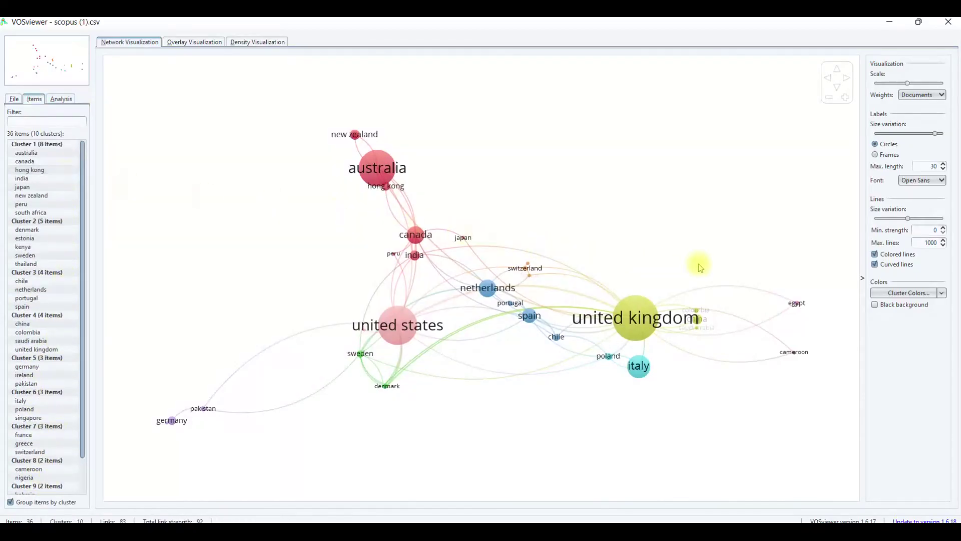